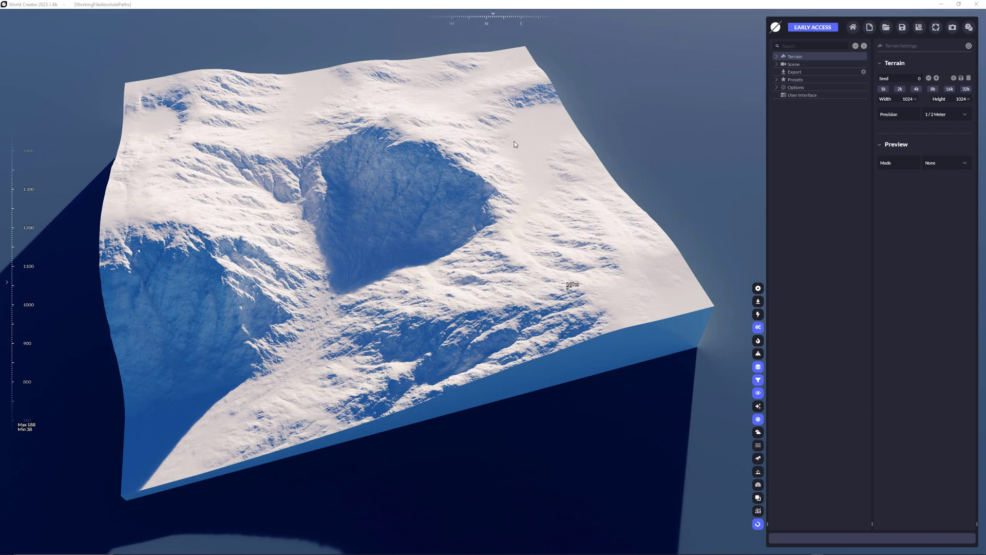
Step: Expand Terrain > Biomes > Global to show its Materials list with the single white Color layer
click(786, 57)
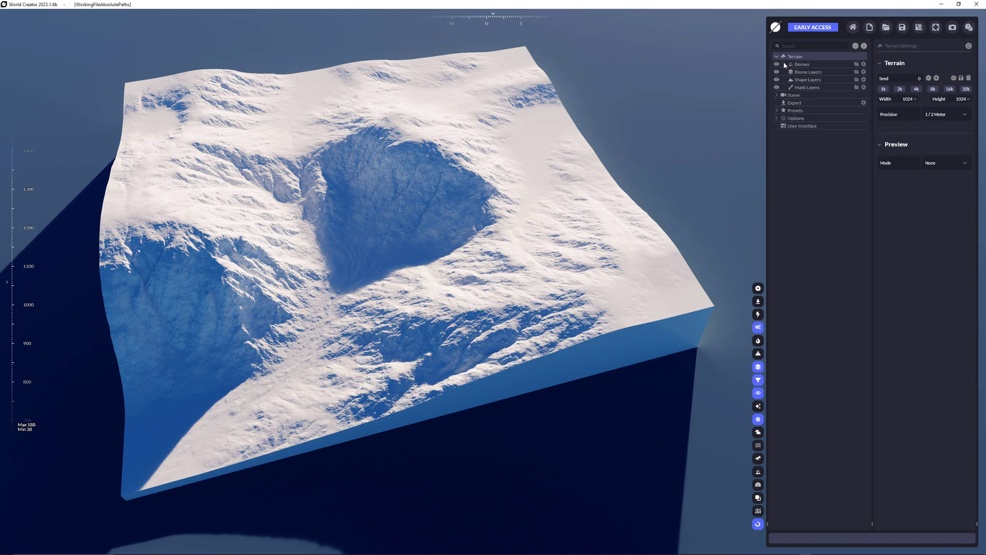
click(789, 65)
click(791, 72)
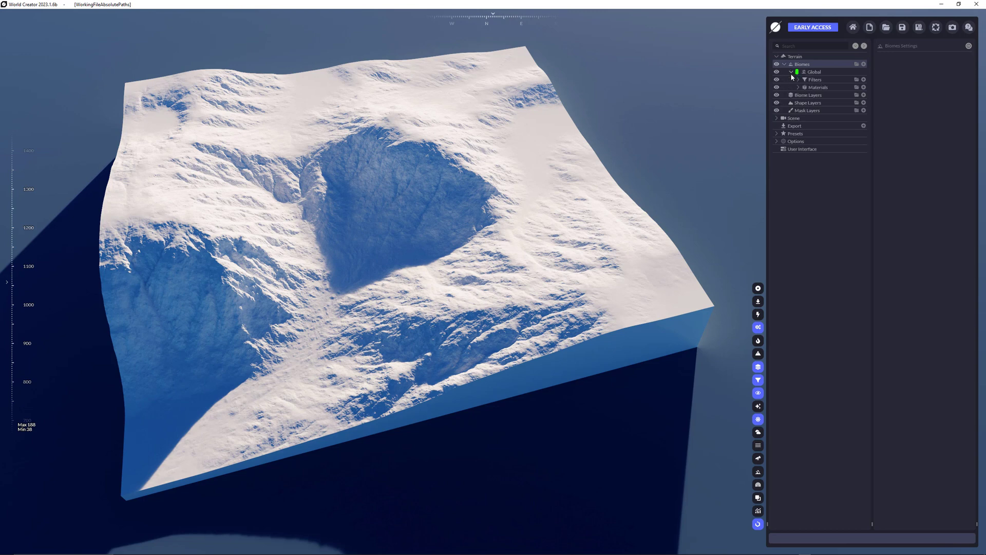
click(799, 80)
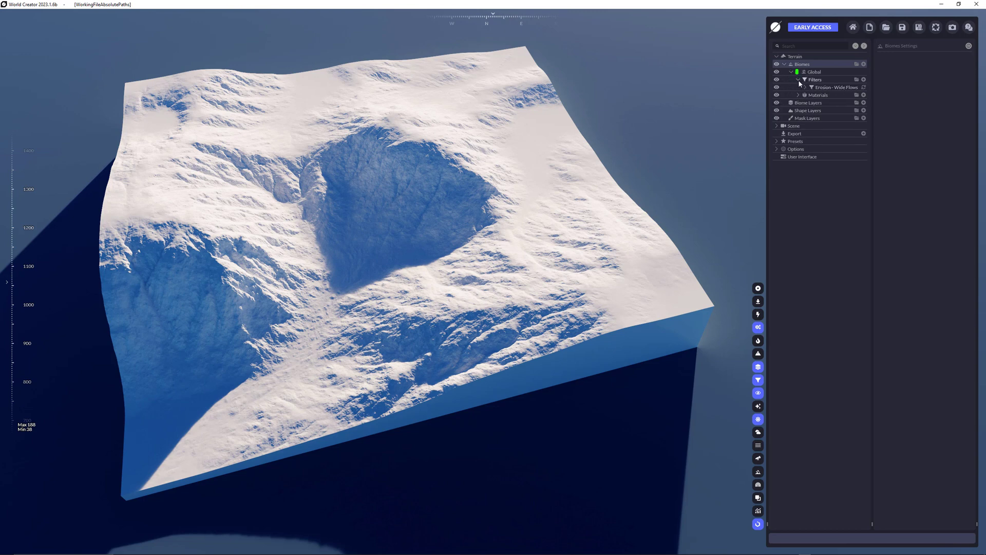
click(798, 80)
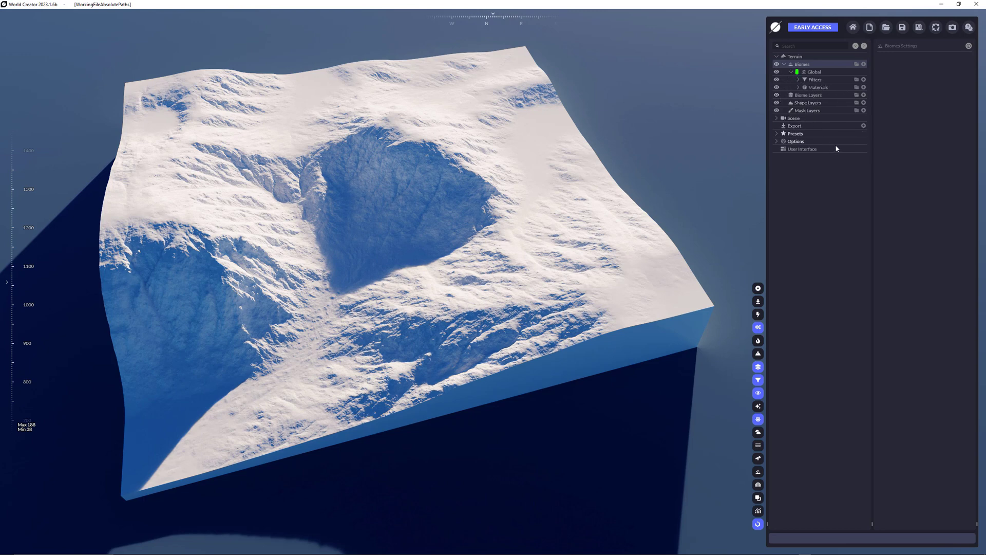
click(798, 88)
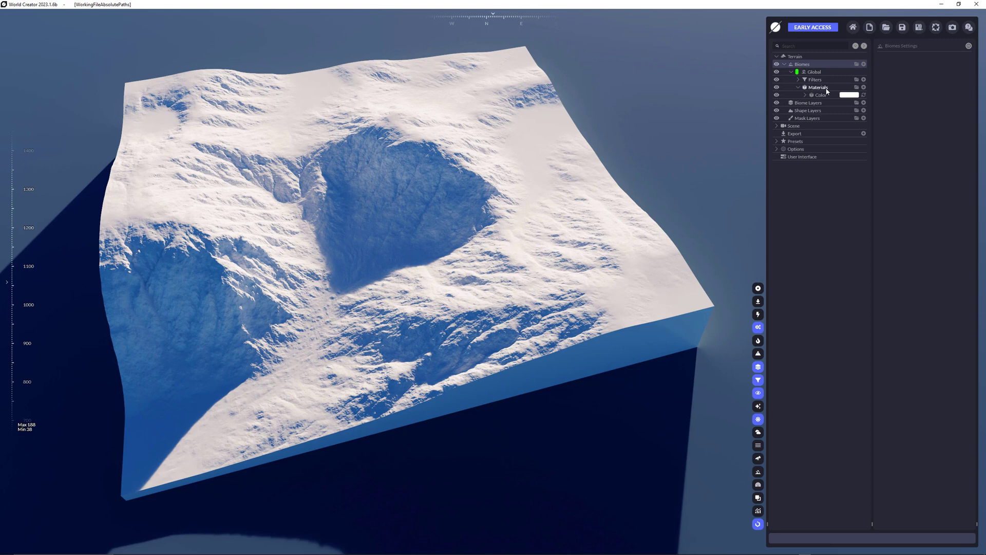
Step: Remove an accidentally added folder and display the white Color material's settings
click(856, 89)
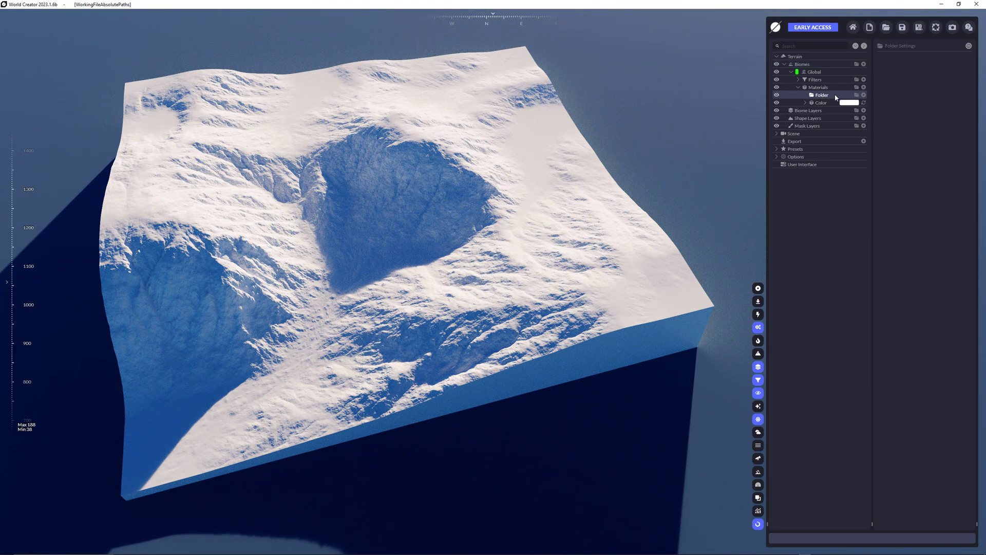
key(Delete)
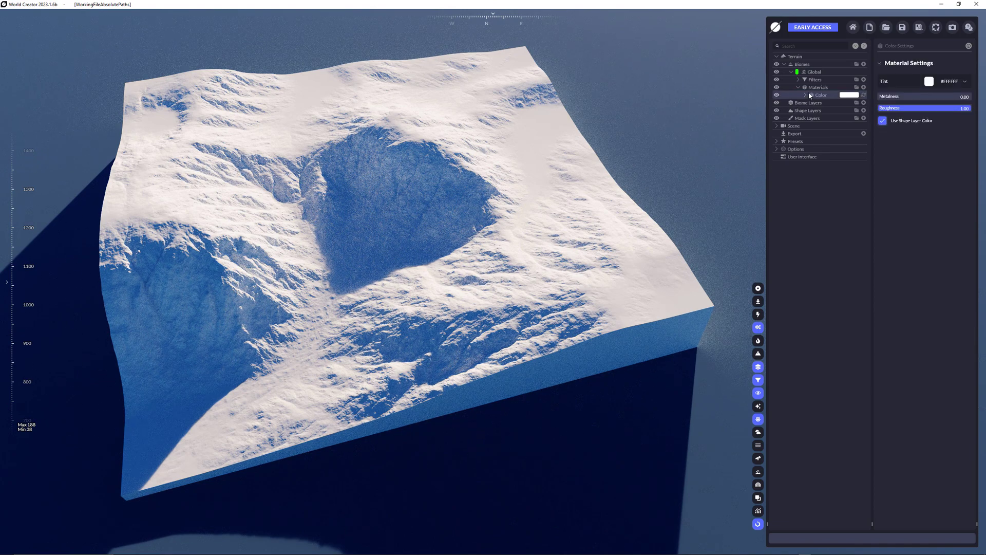
click(864, 88)
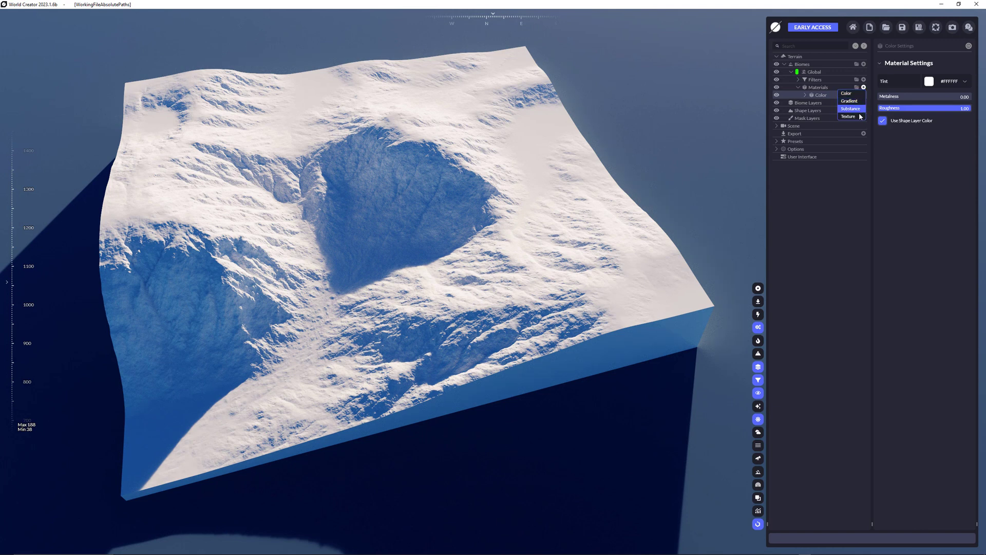
click(847, 194)
Step: Add a new Color material and set its tint to red #FF3636
click(863, 88)
click(848, 93)
click(965, 81)
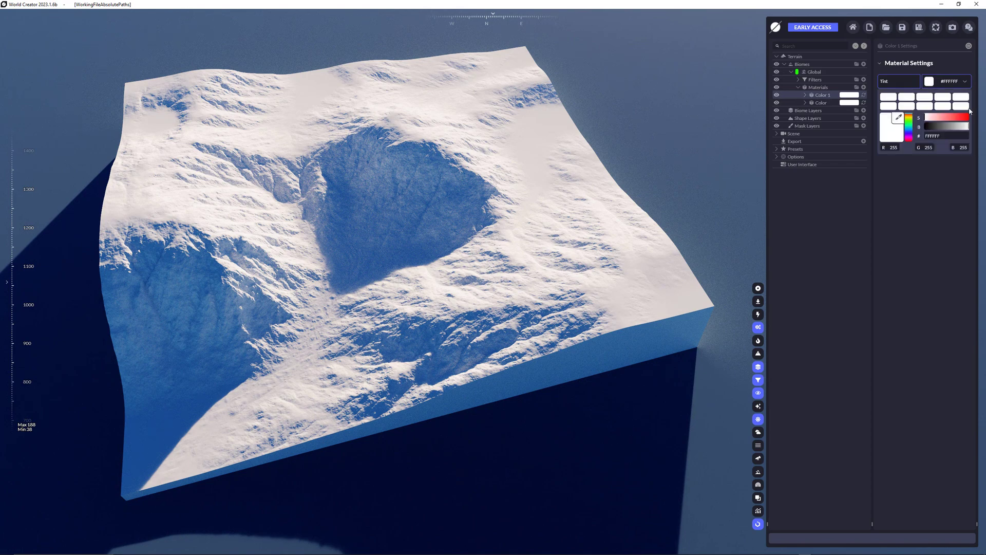
click(962, 118)
drag(962, 119, 959, 119)
click(924, 203)
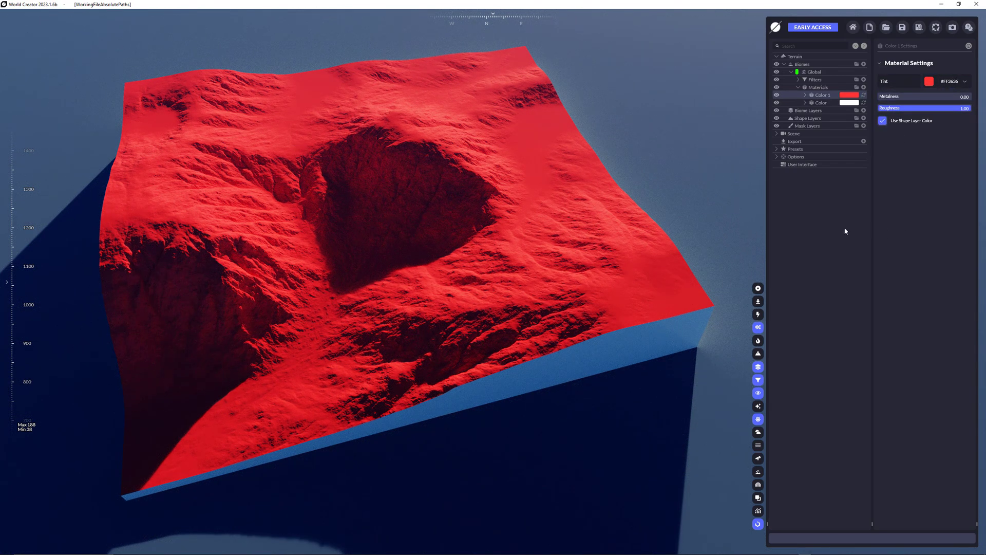
Step: Inspect Color 1's distribution settings and adjust its blend value
click(805, 96)
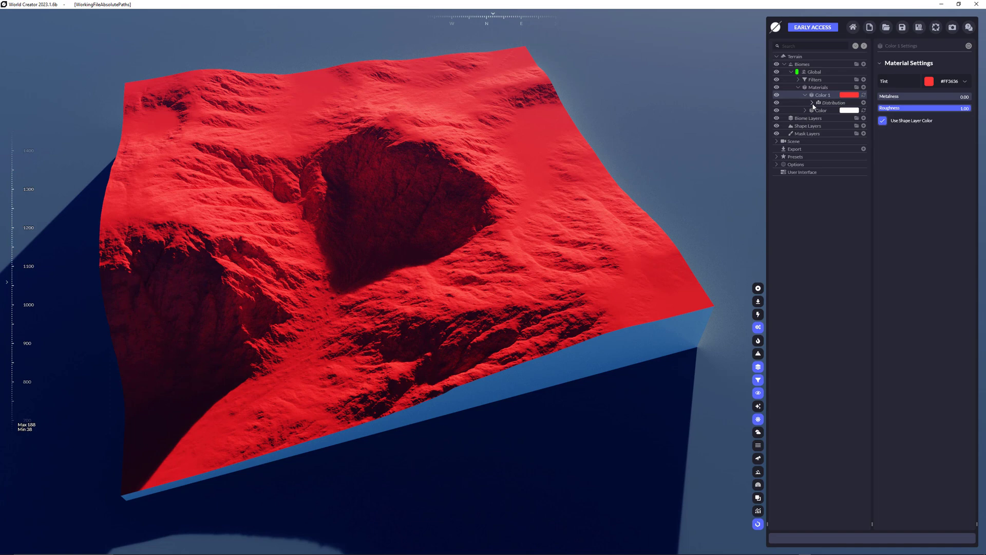
click(813, 104)
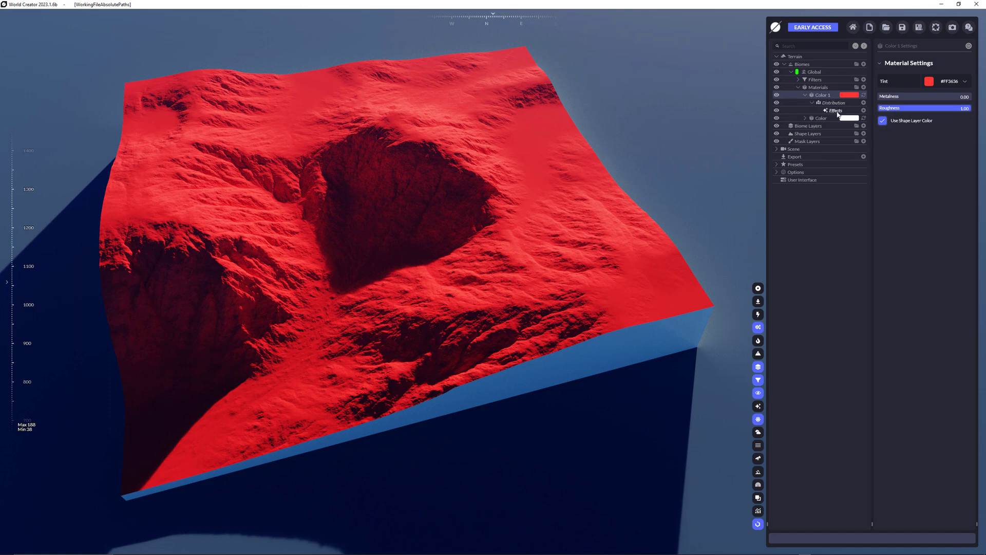
click(835, 103)
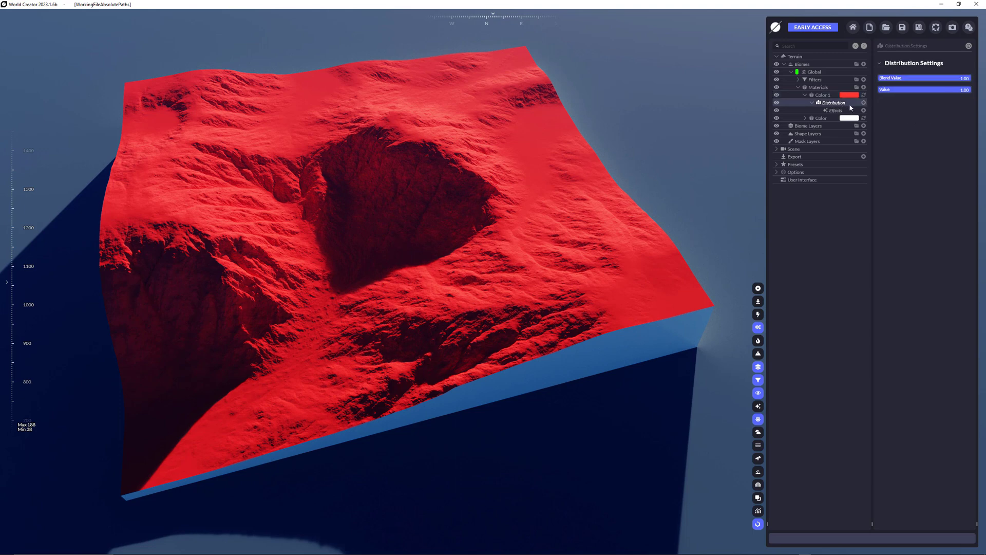
mouse_move(925, 78)
mouse_down()
mouse_move(909, 78)
mouse_move(968, 78)
mouse_up()
click(812, 104)
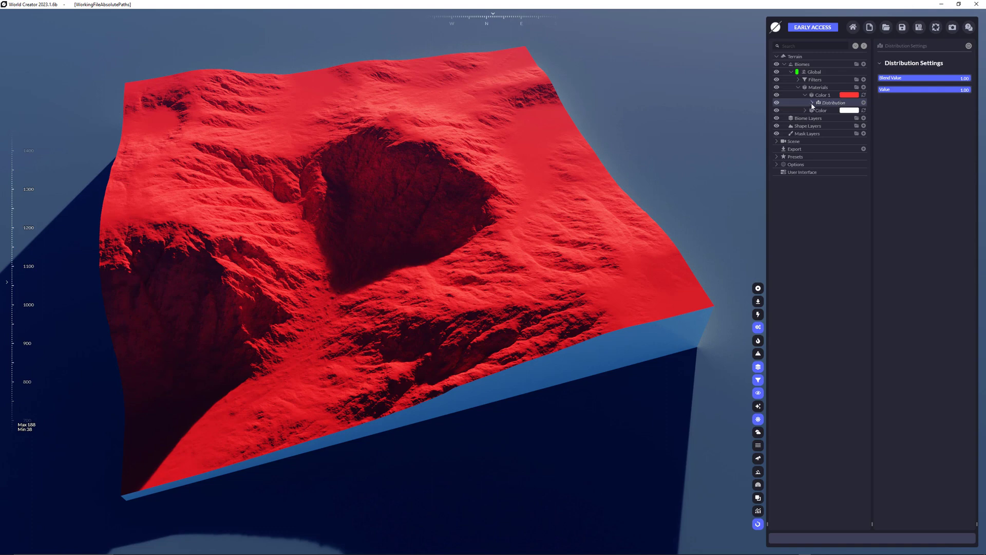
Step: Give Color 1 a Flow distribution so red appears only along drainage channels
click(864, 103)
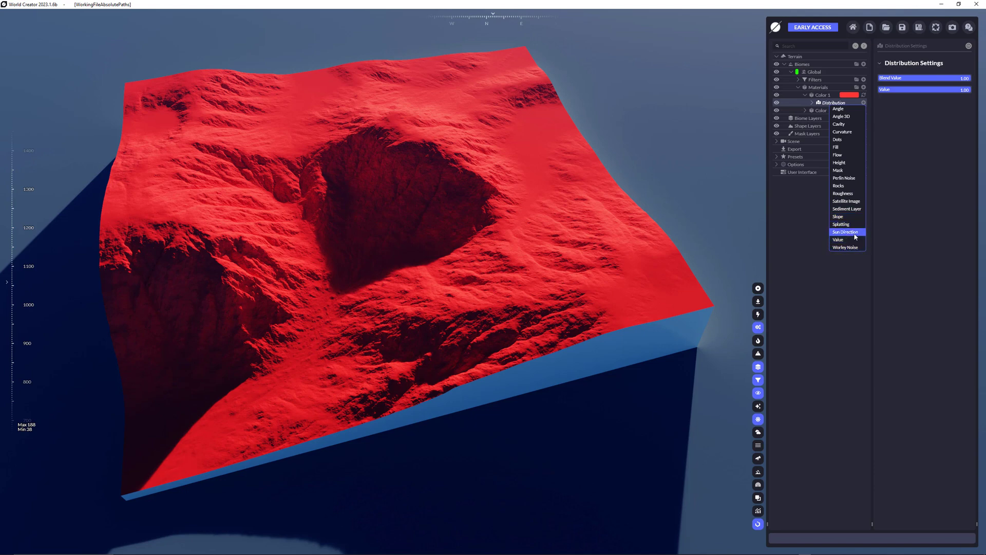
click(847, 155)
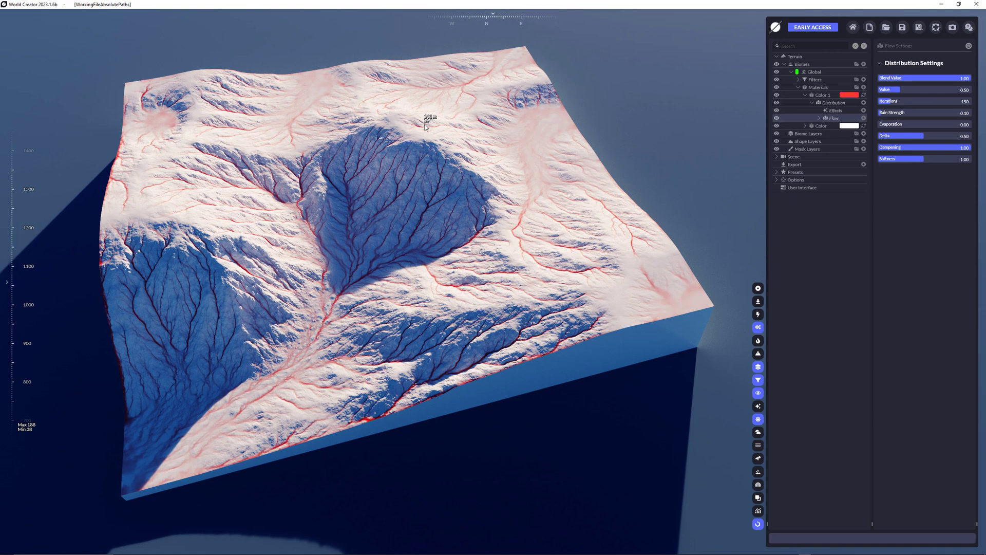
click(864, 103)
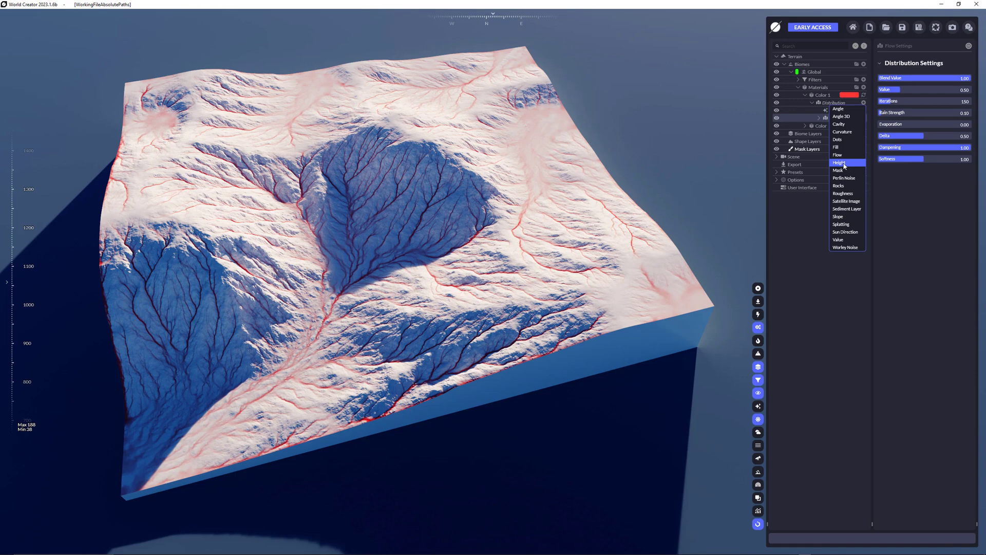
Step: Raise the Flow distribution's Rain Strength to 0.35
click(791, 242)
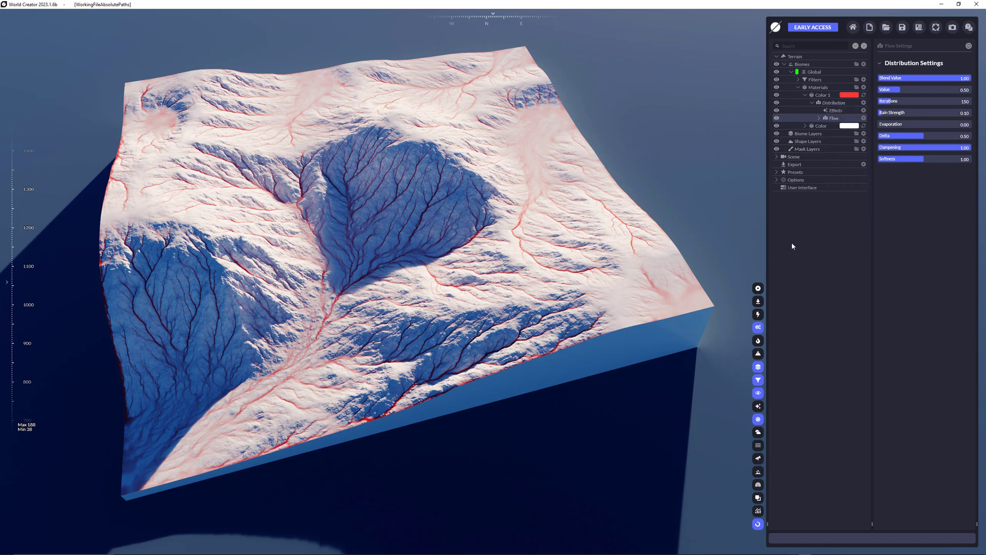
click(819, 119)
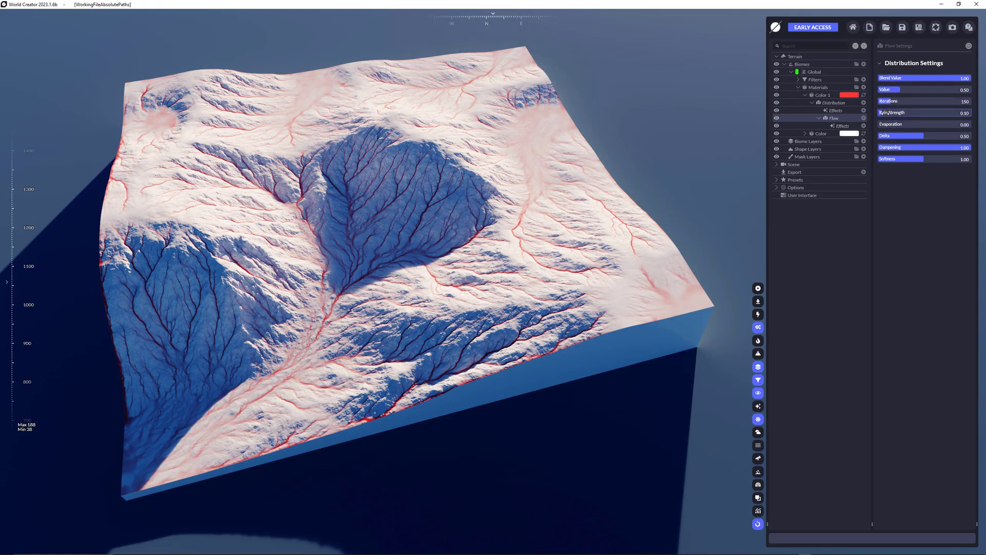
drag(882, 113, 911, 113)
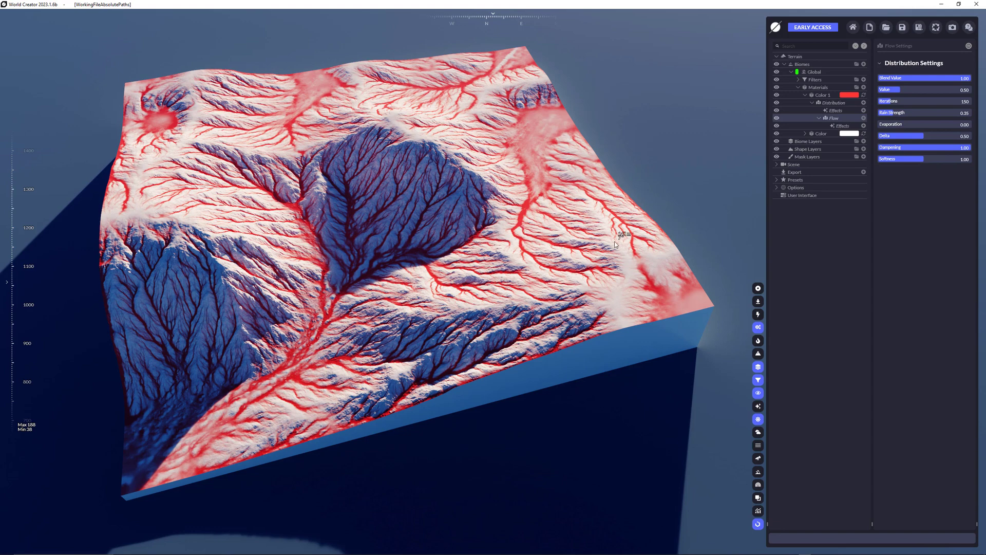
Step: Try an Invert effect on the Flow distribution, then remove it
click(840, 127)
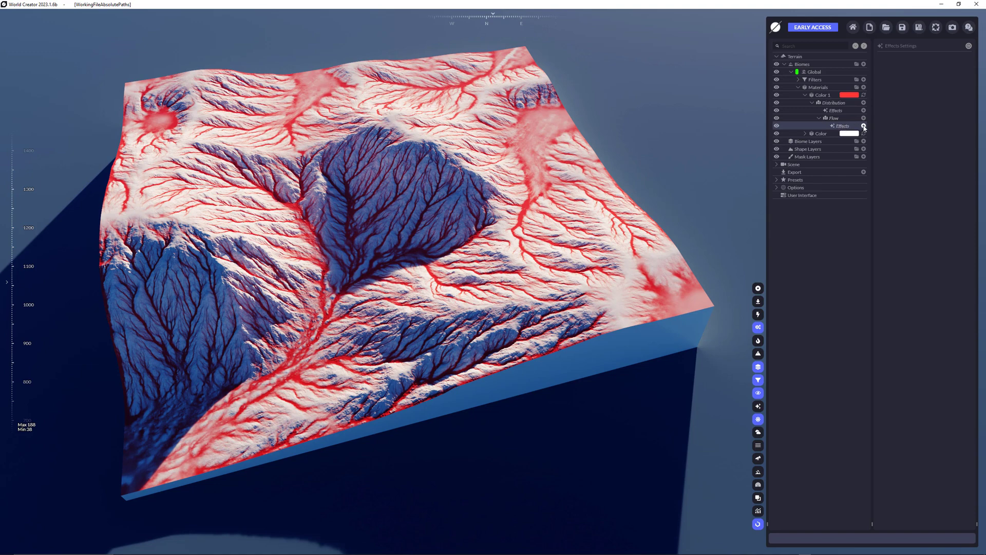
click(863, 126)
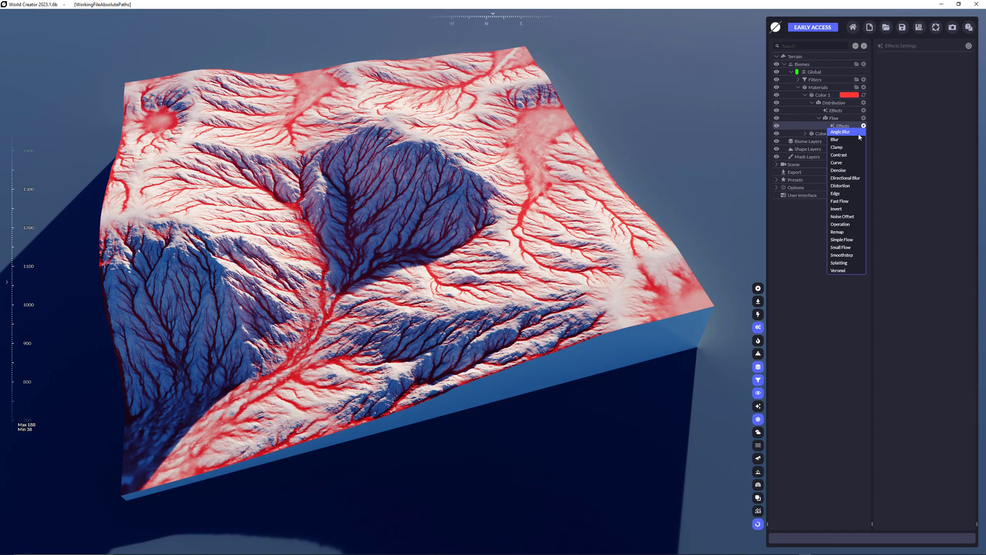
click(848, 209)
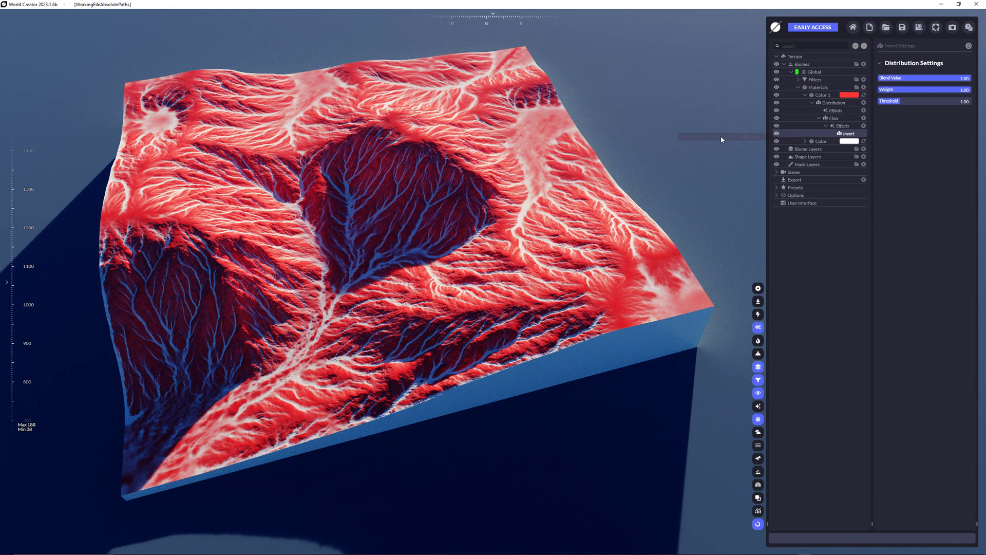
click(856, 133)
Step: Add a Blur effect to the Flow distribution at strength 0.01
click(864, 126)
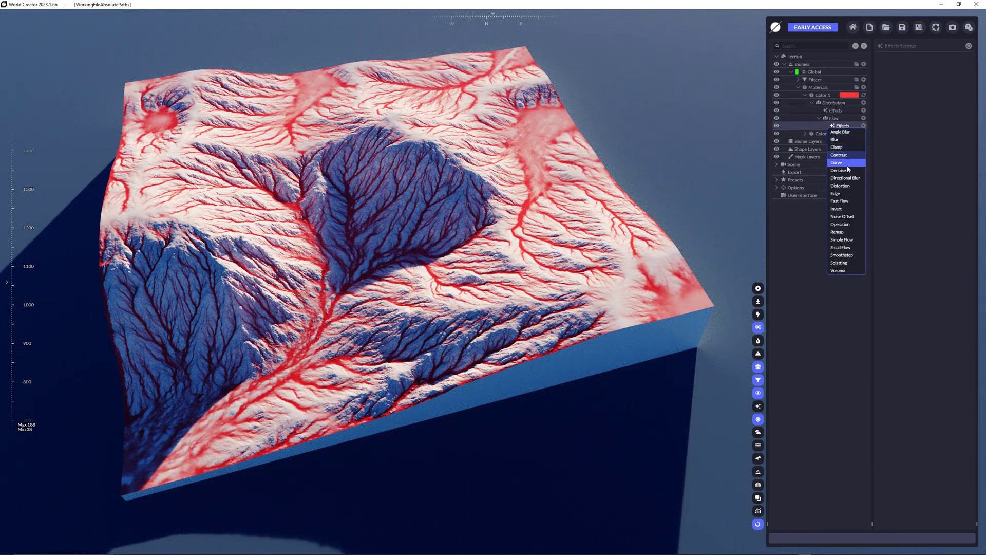
click(835, 139)
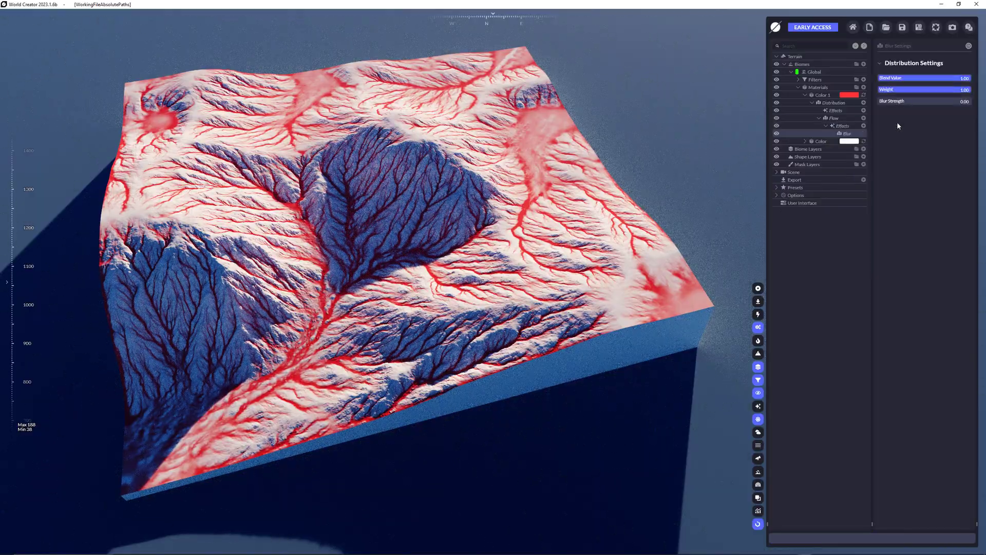
drag(920, 101, 973, 102)
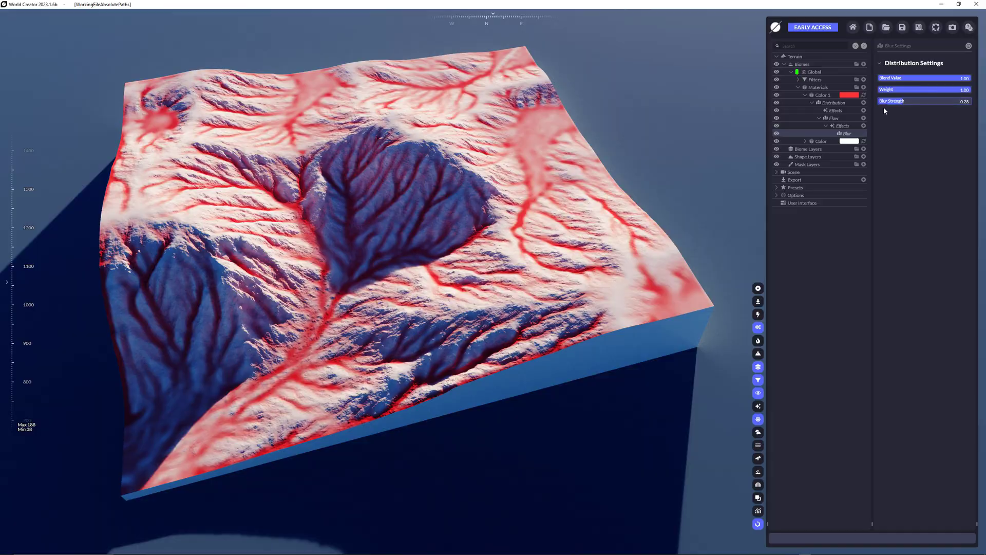
drag(973, 101, 906, 105)
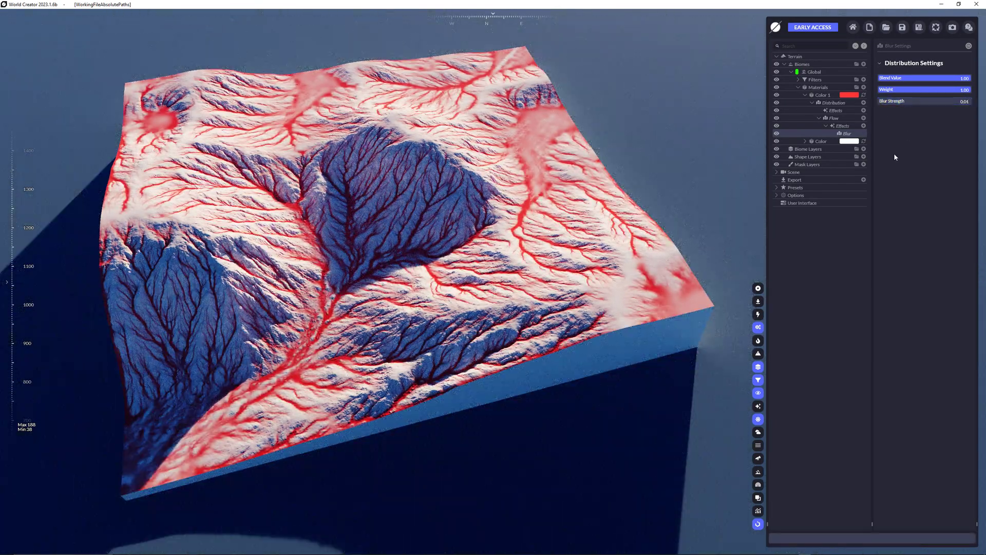
click(827, 127)
click(830, 118)
click(820, 118)
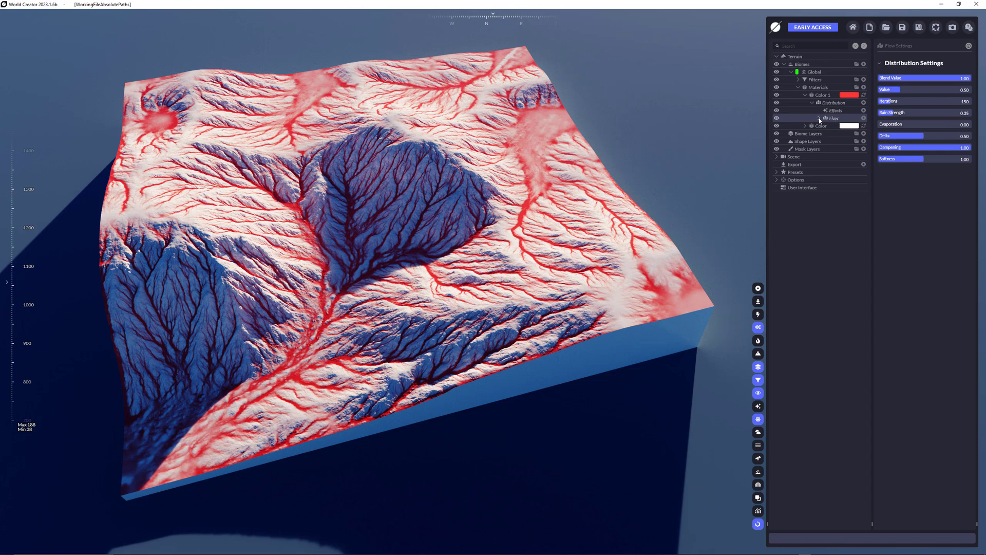
Step: Add a Cavity layer to Color 1's distribution with Type Convex and Operation Add
click(864, 102)
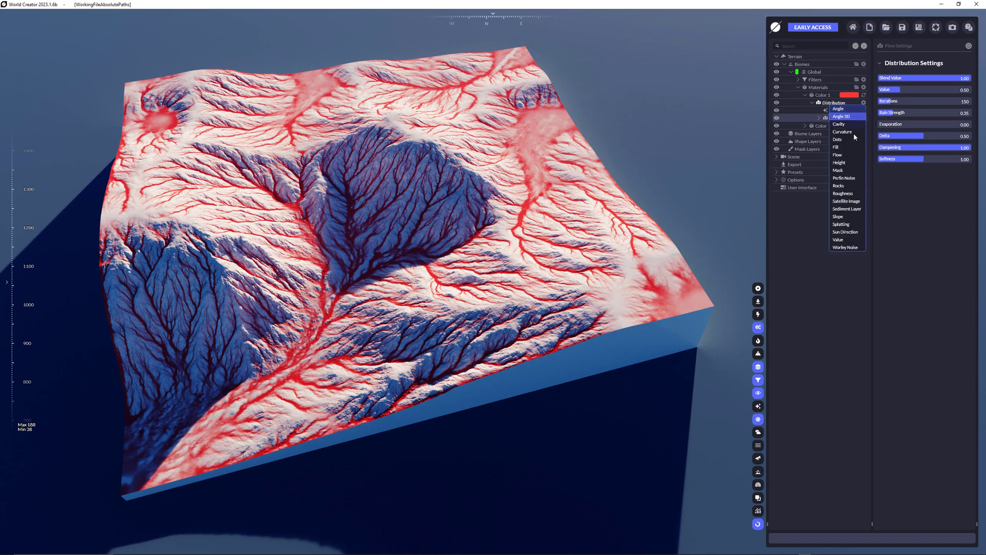
click(845, 124)
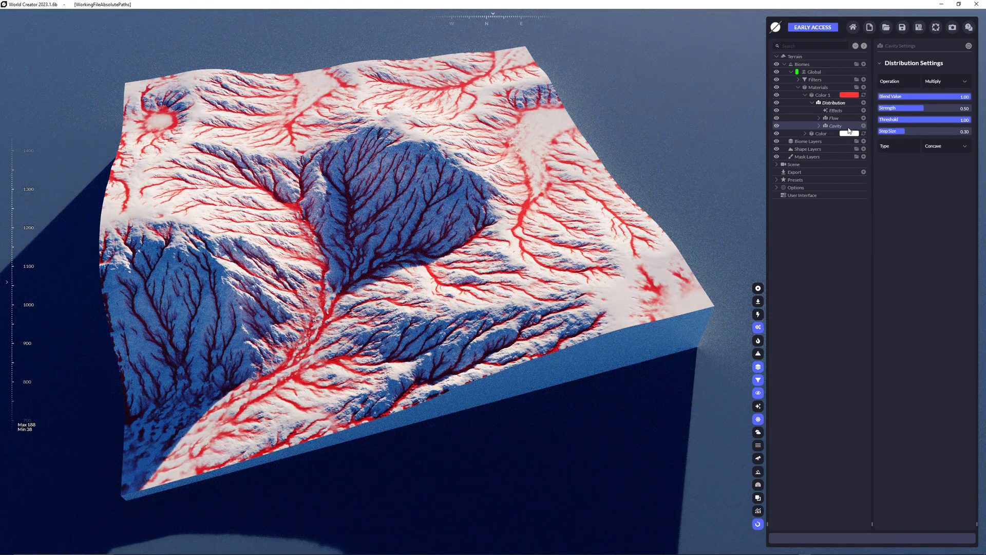
click(947, 147)
click(957, 165)
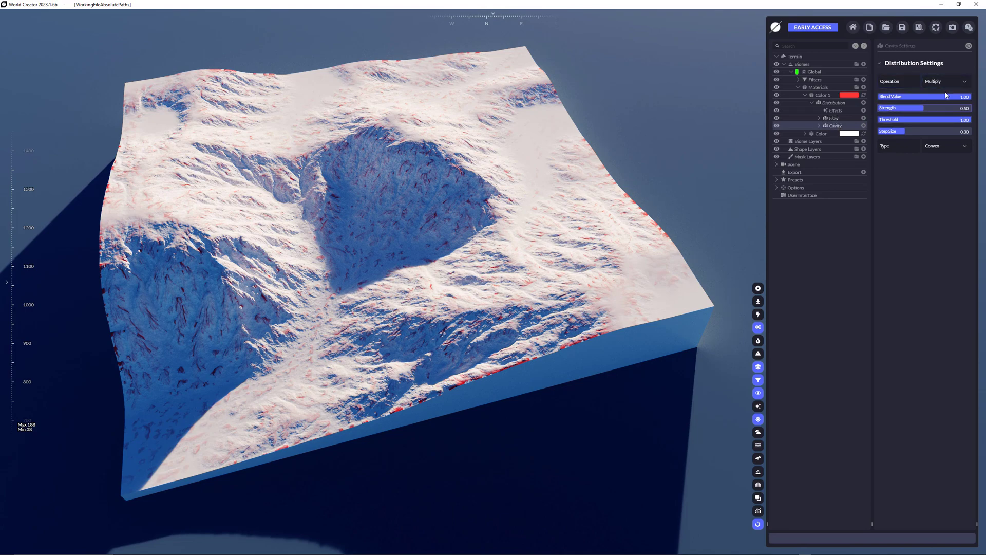
click(968, 82)
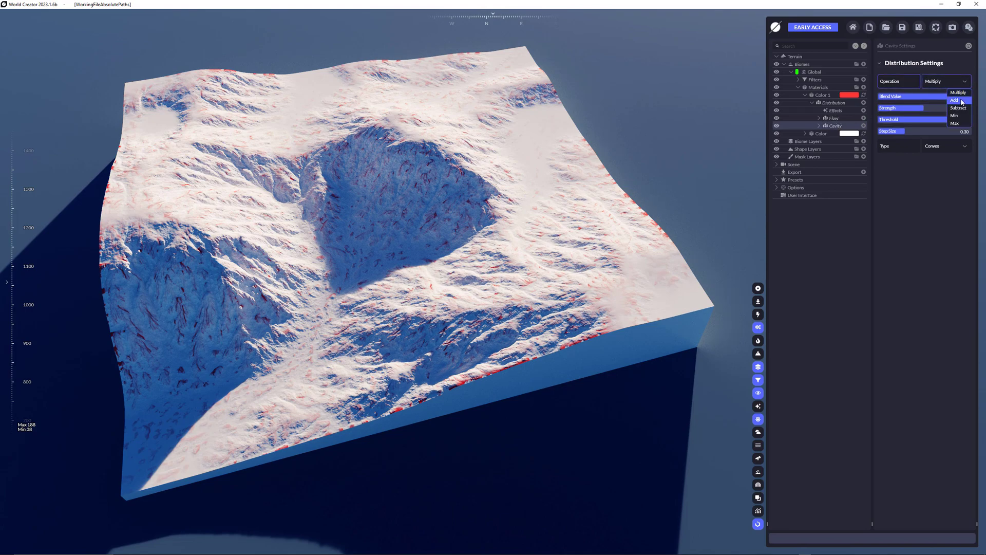
click(961, 100)
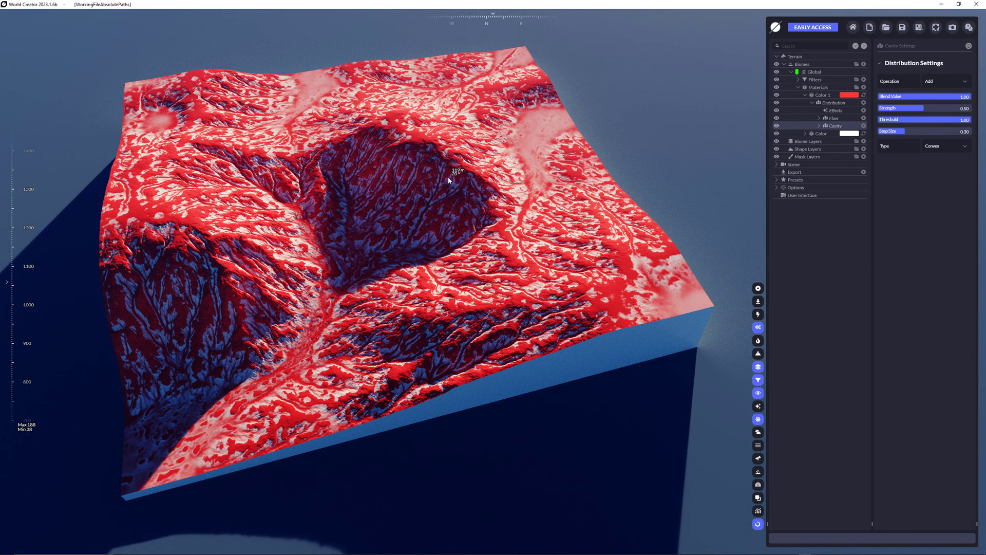
Step: Toggle Flow and Cavity visibility to compare them, then delete the Cavity layer
click(776, 119)
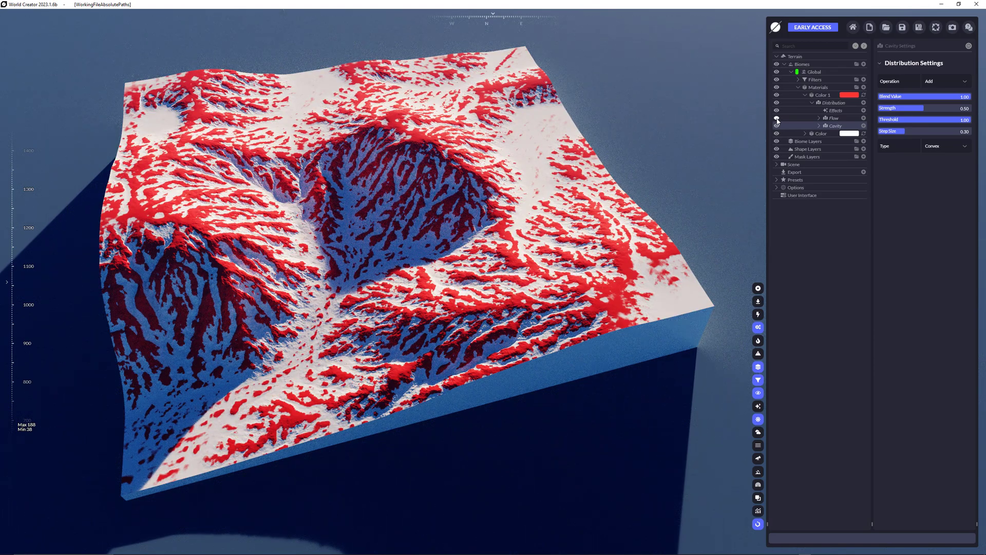
click(777, 118)
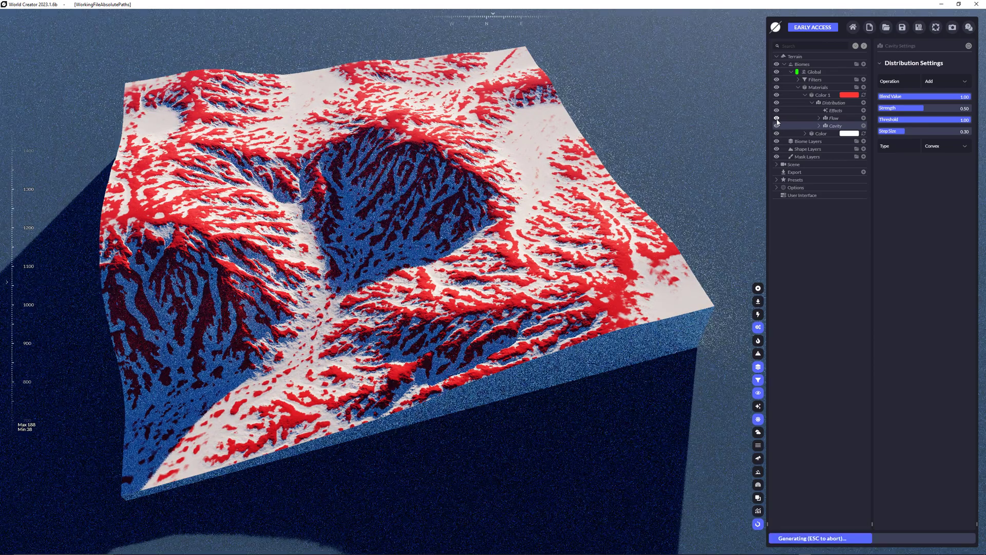
click(776, 126)
click(776, 126)
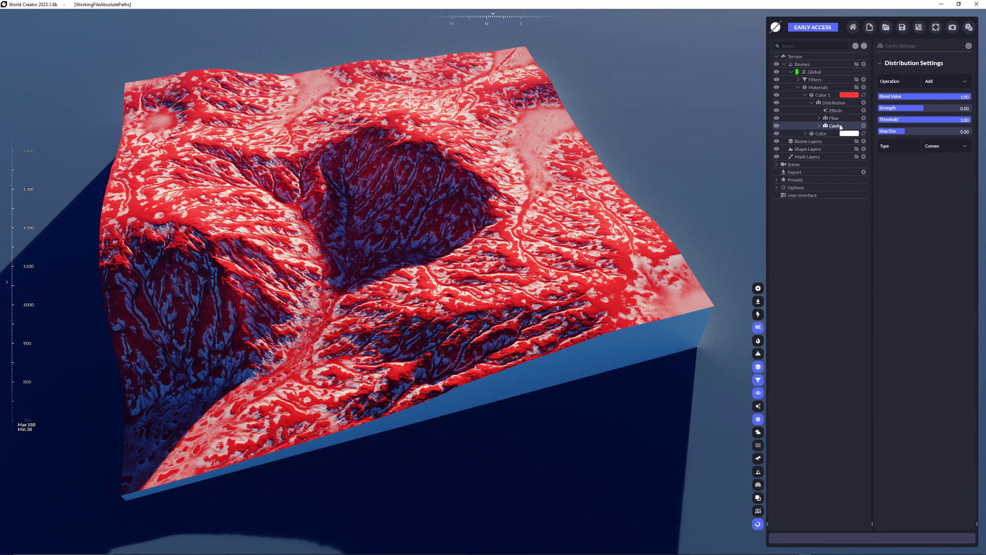
key(Delete)
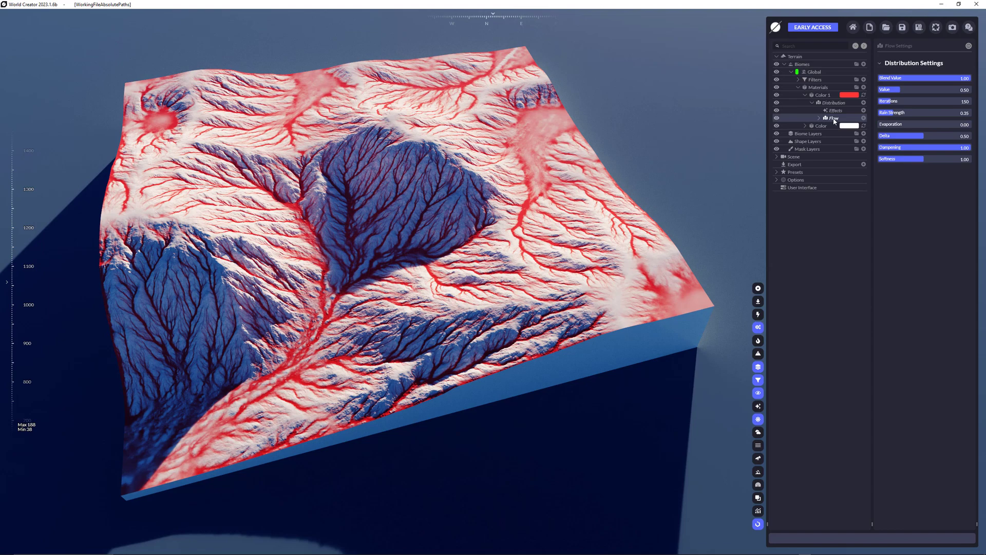
Step: Add a Height layer under Flow with its range set to 98.20–152.49
click(863, 118)
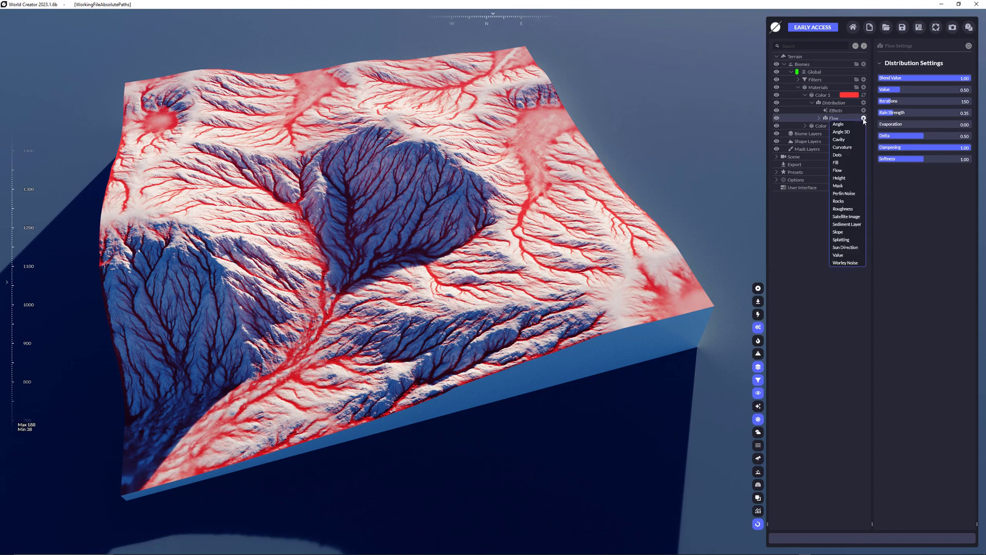
click(846, 179)
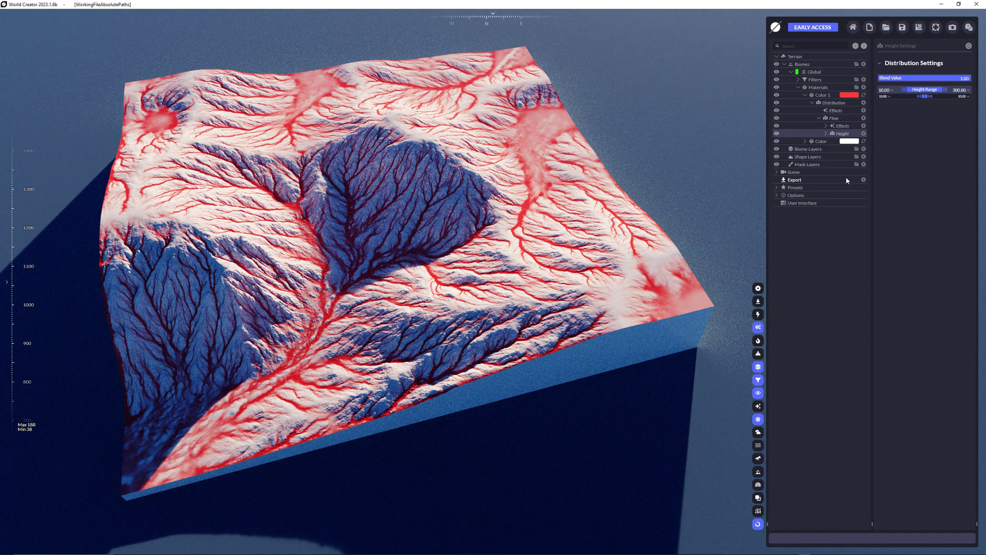
drag(903, 98, 919, 98)
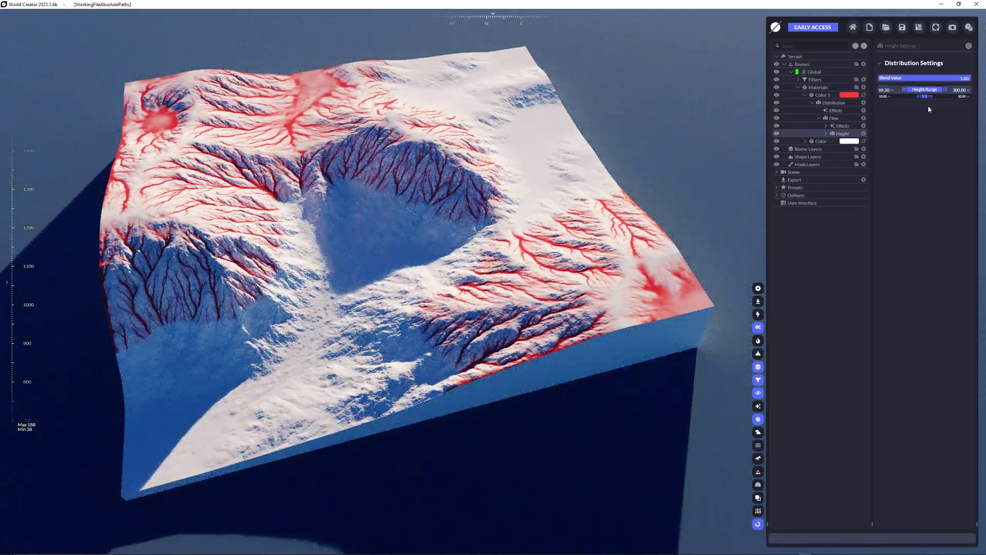
drag(945, 90, 924, 90)
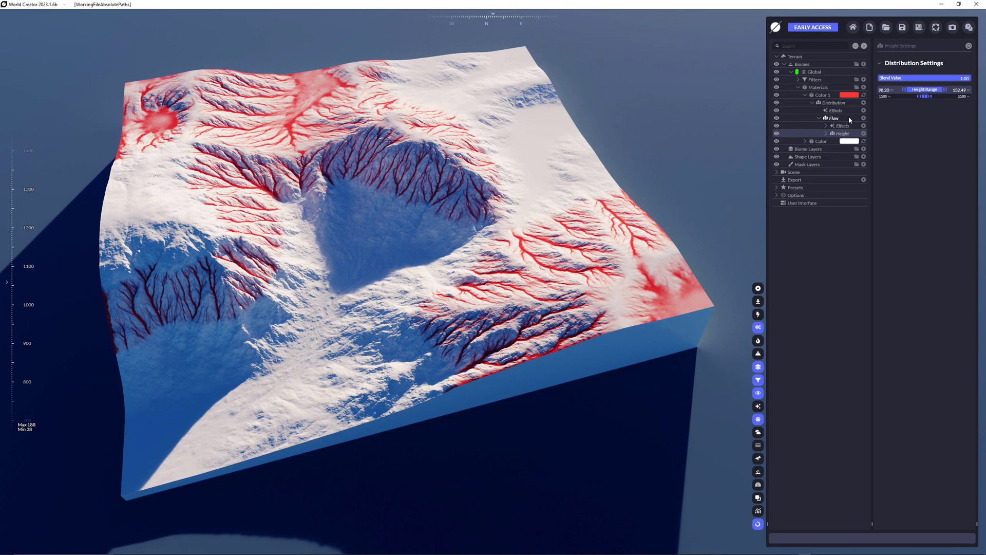
click(819, 119)
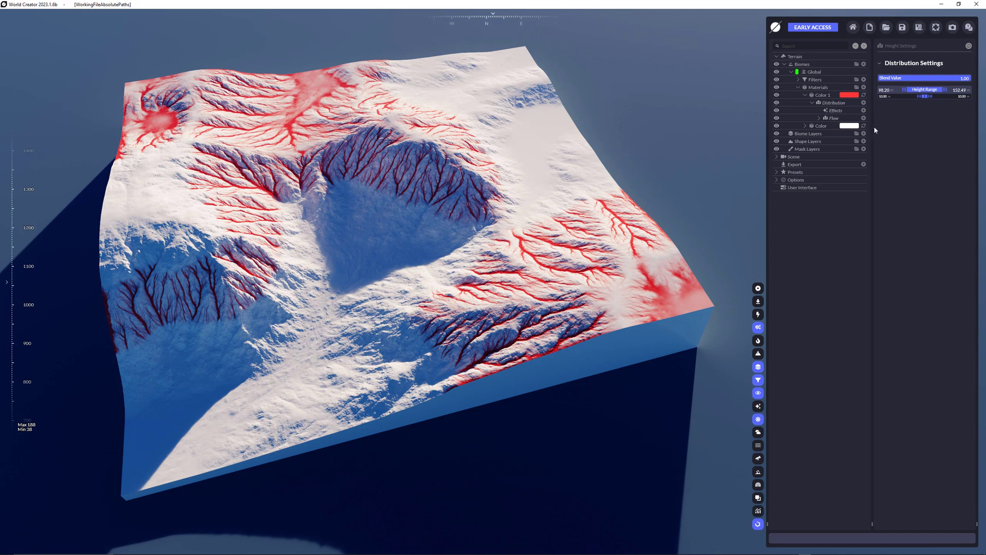
click(833, 103)
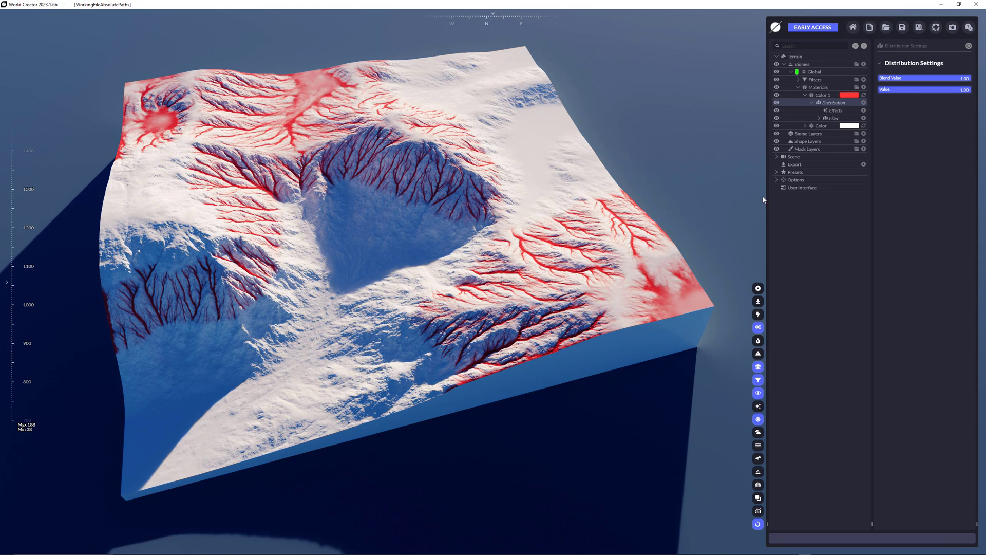
click(812, 103)
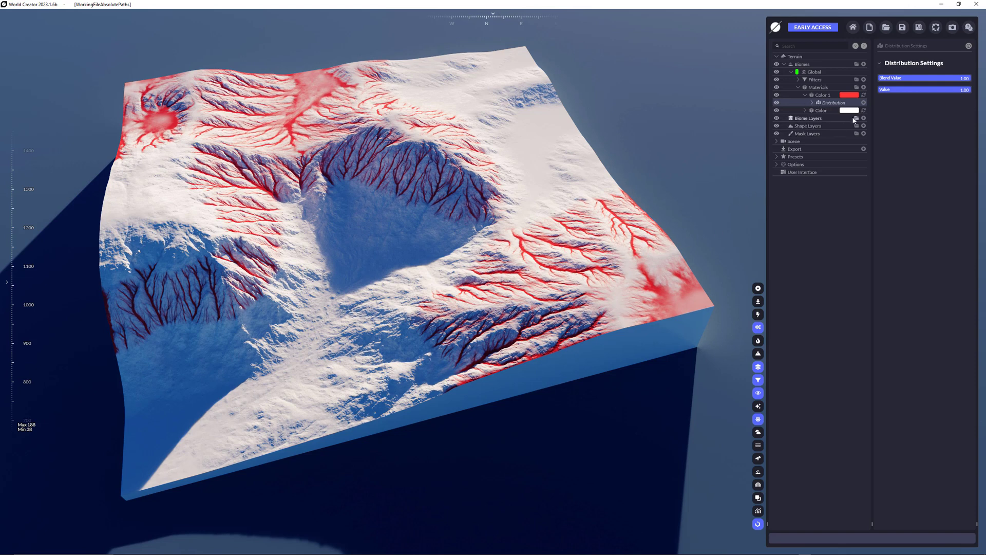
Step: Delete the red Color 1 material, add a Gradient material, and show the gallery browser
click(825, 96)
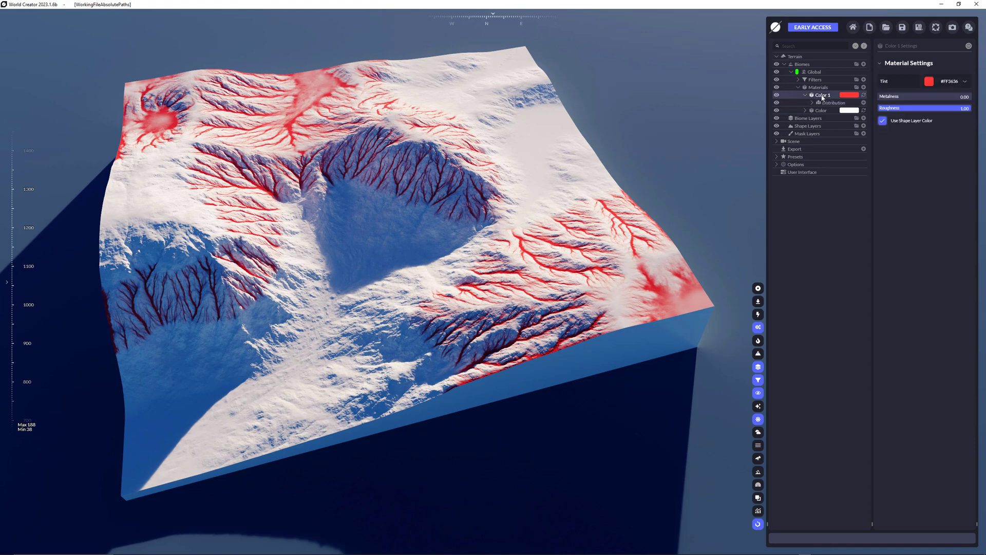
key(Delete)
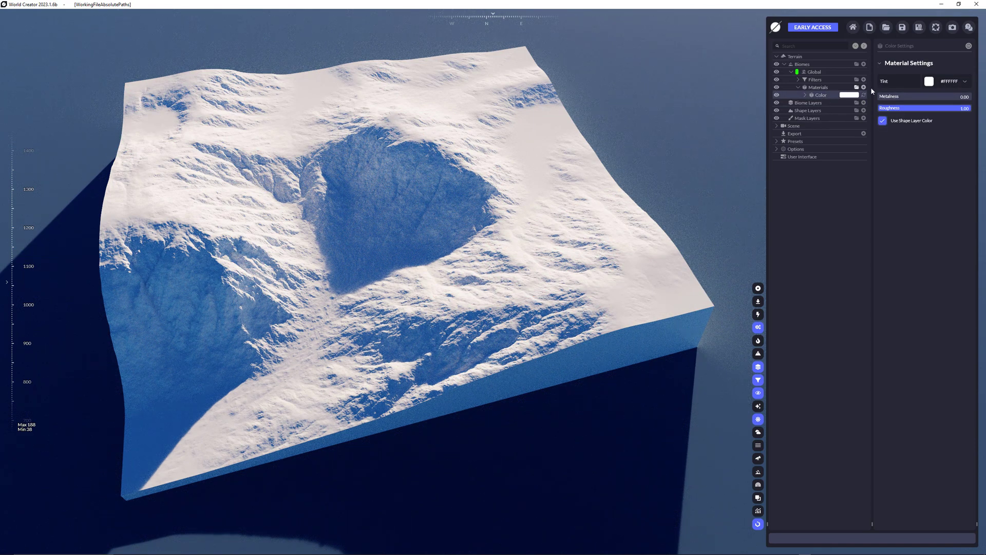
click(864, 87)
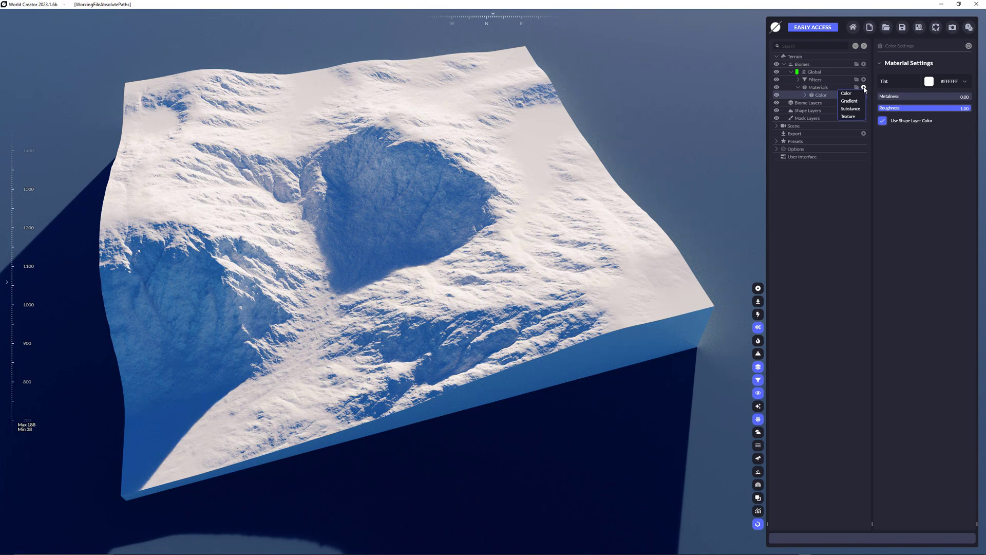
click(848, 100)
click(804, 95)
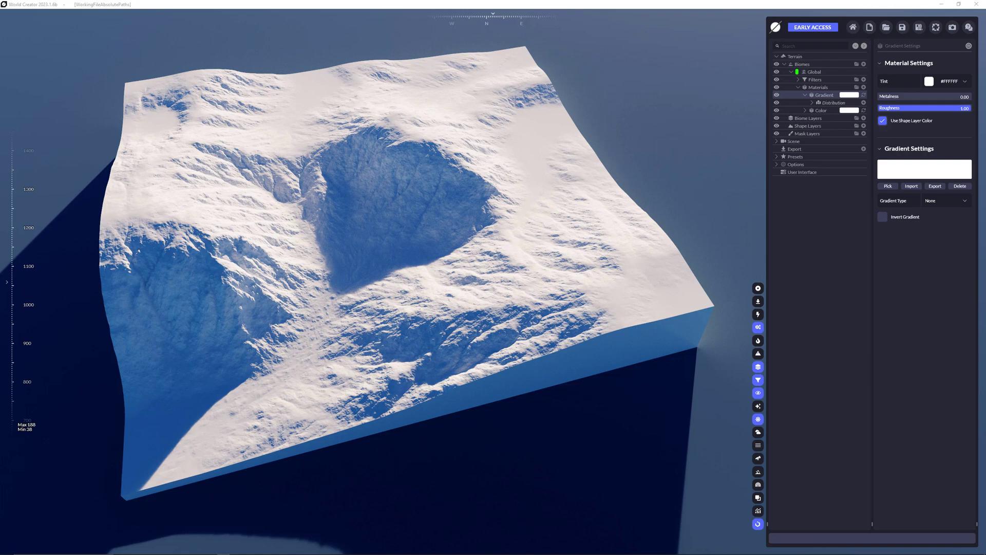
drag(0, 50, 558, 48)
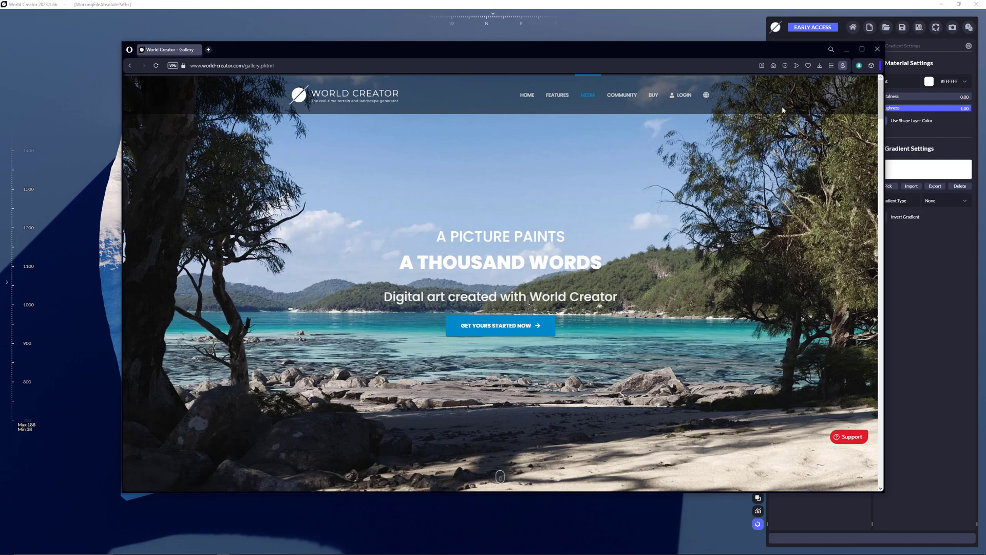
drag(748, 49, 0, 51)
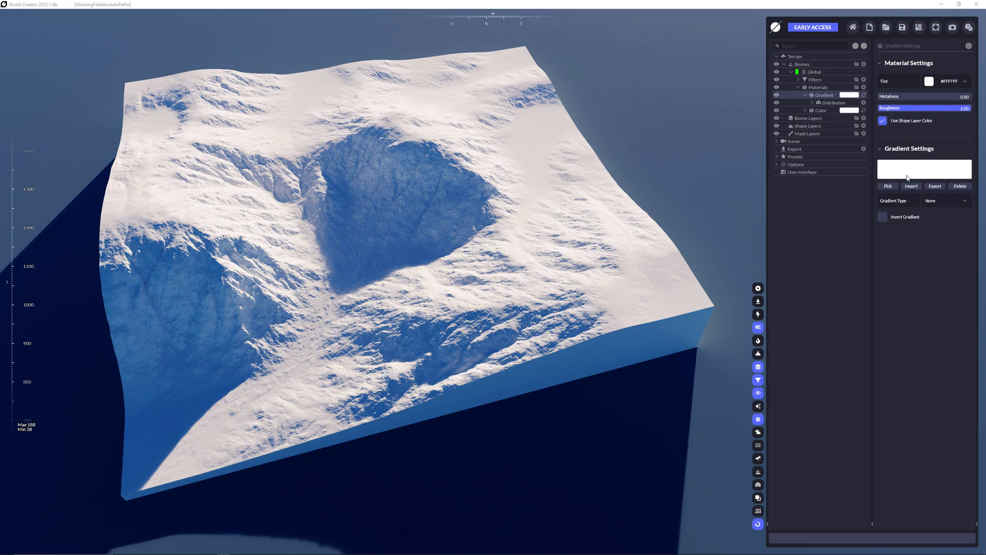
Step: Sample gradient colours from the reference gallery image, shading the terrain in dark brown tones
click(889, 186)
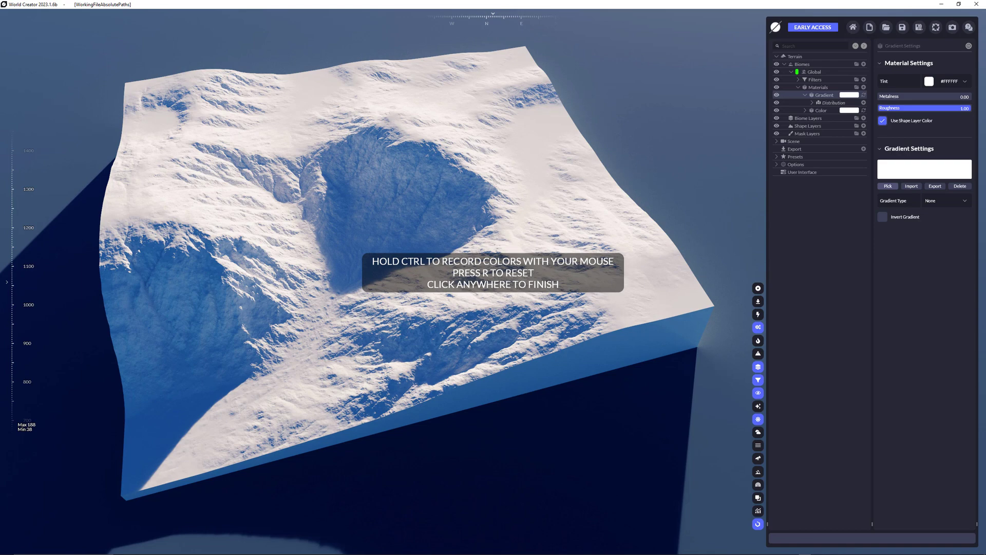
key(ctrl)
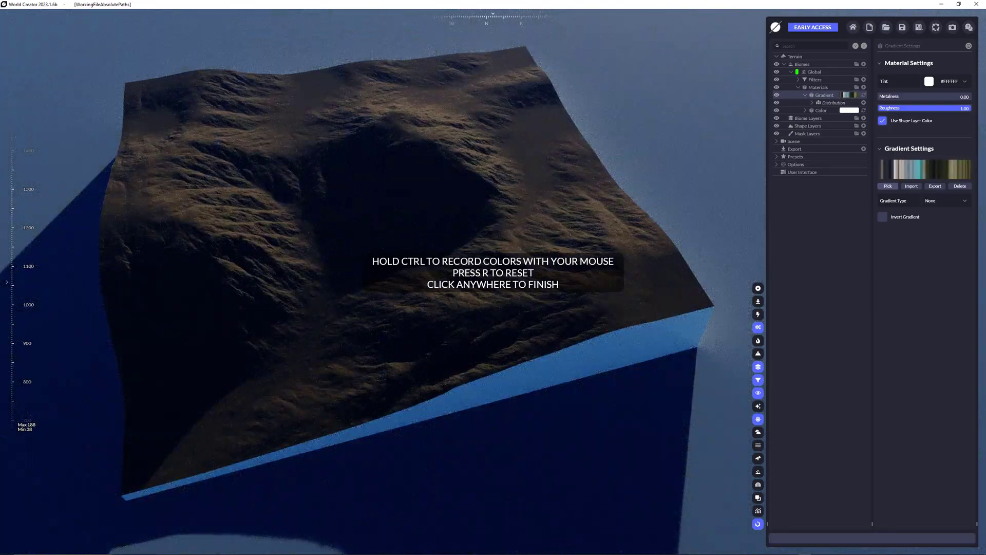
key(alt+Tab)
Step: Try the Dirt, Rock and Trees gradient types in turn, leaving the gradient on Trees
click(965, 204)
click(968, 203)
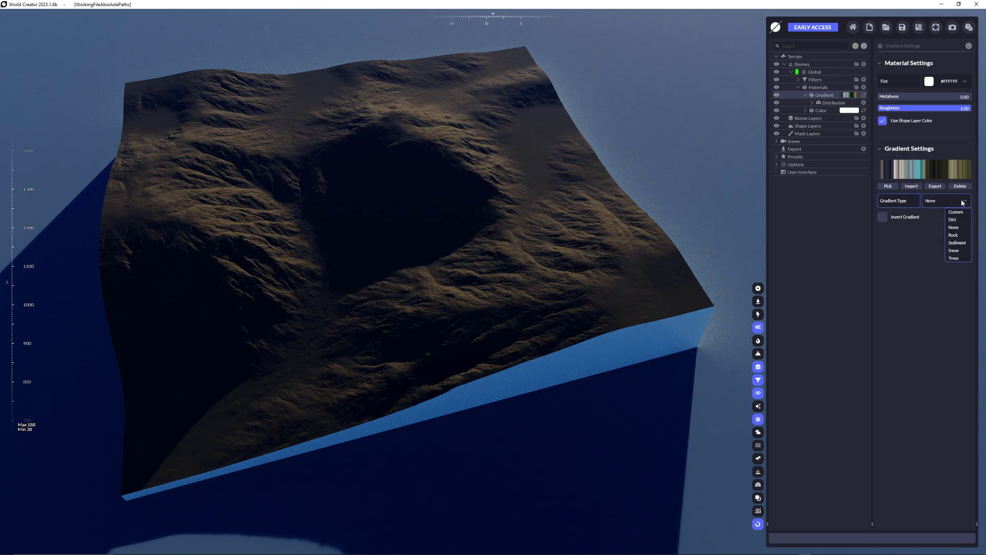
click(954, 219)
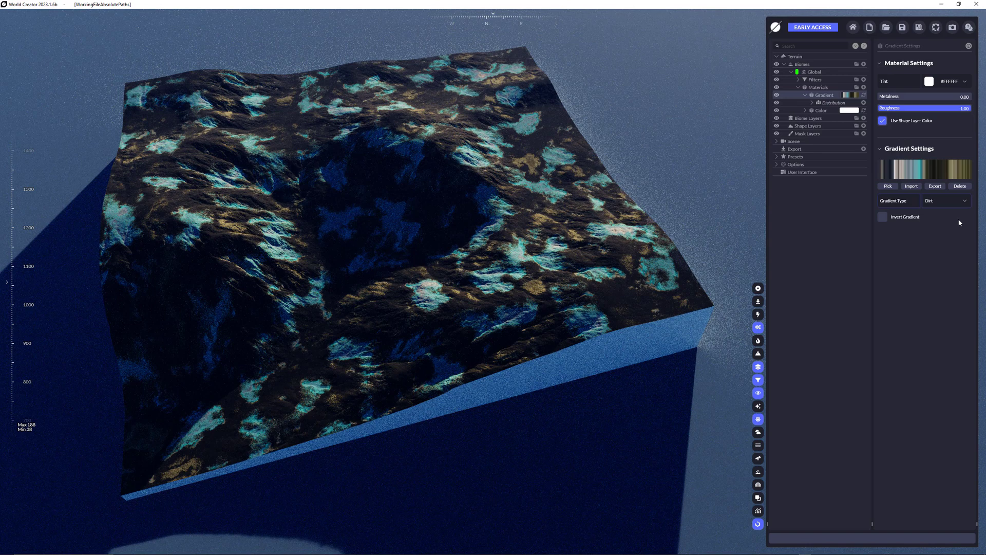
click(955, 201)
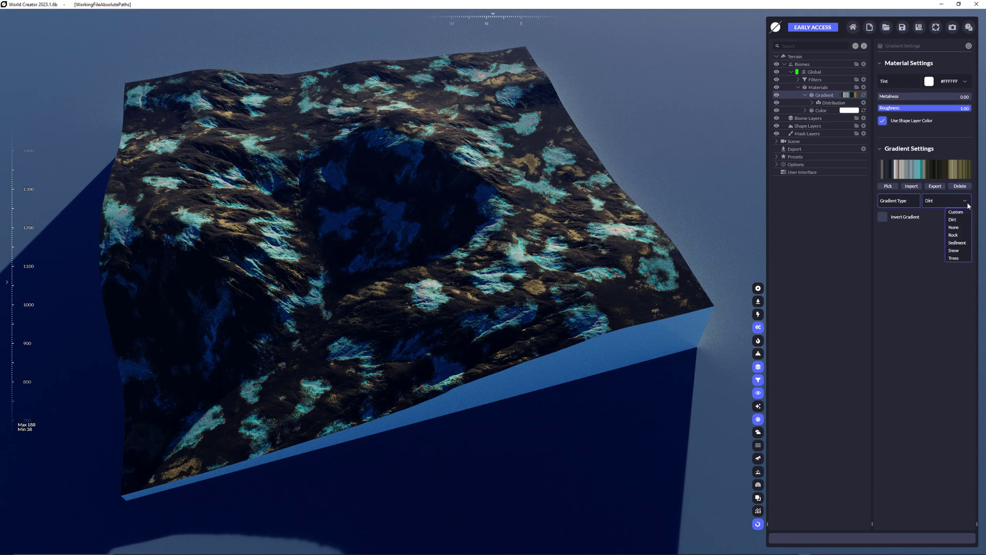
click(960, 235)
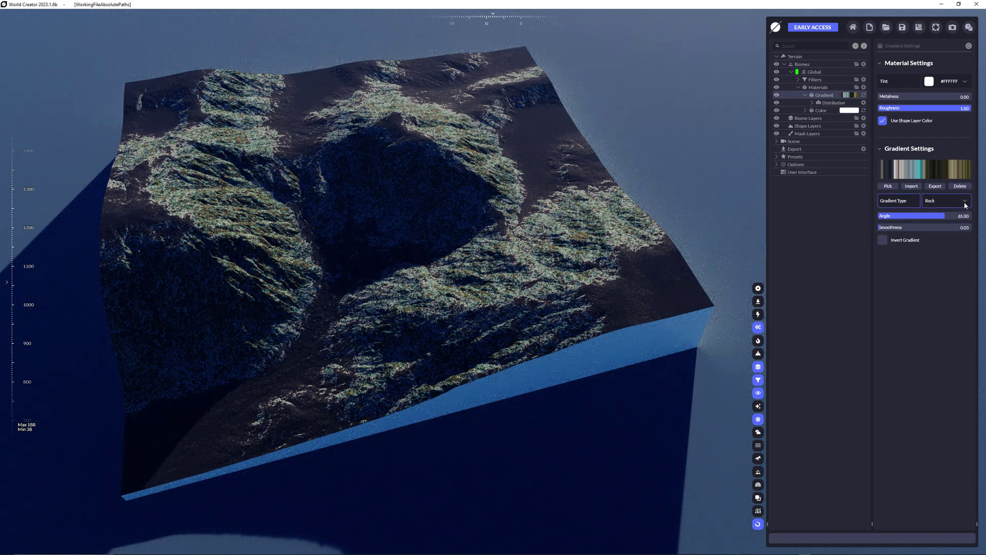
click(964, 204)
click(954, 258)
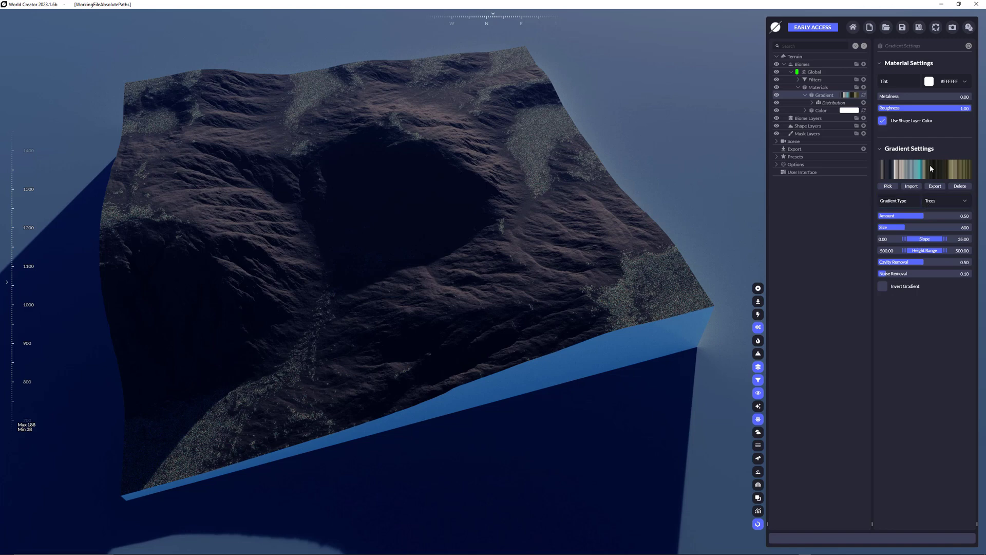
click(950, 201)
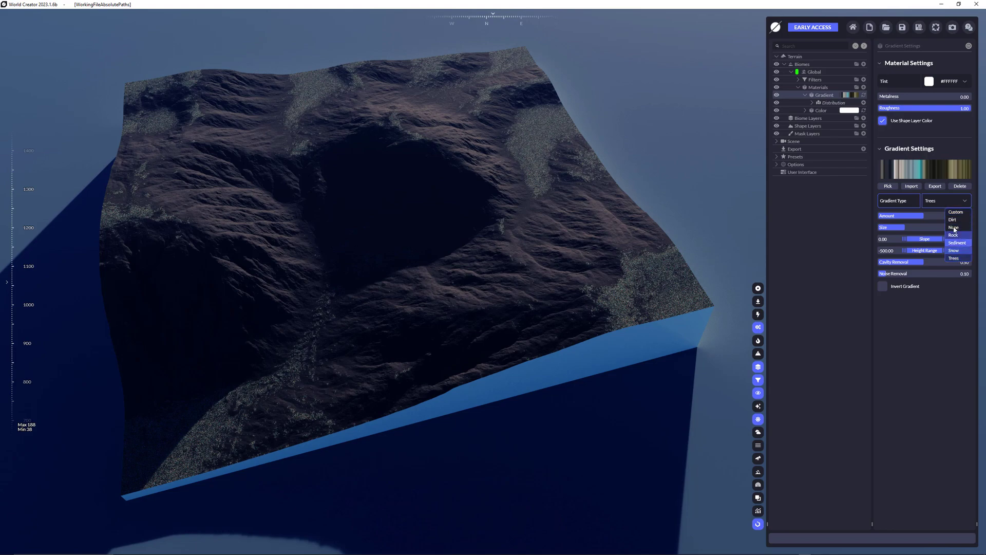
Step: Switch the gradient type to Custom and bring up the Custom Gradient's distribution list
click(956, 212)
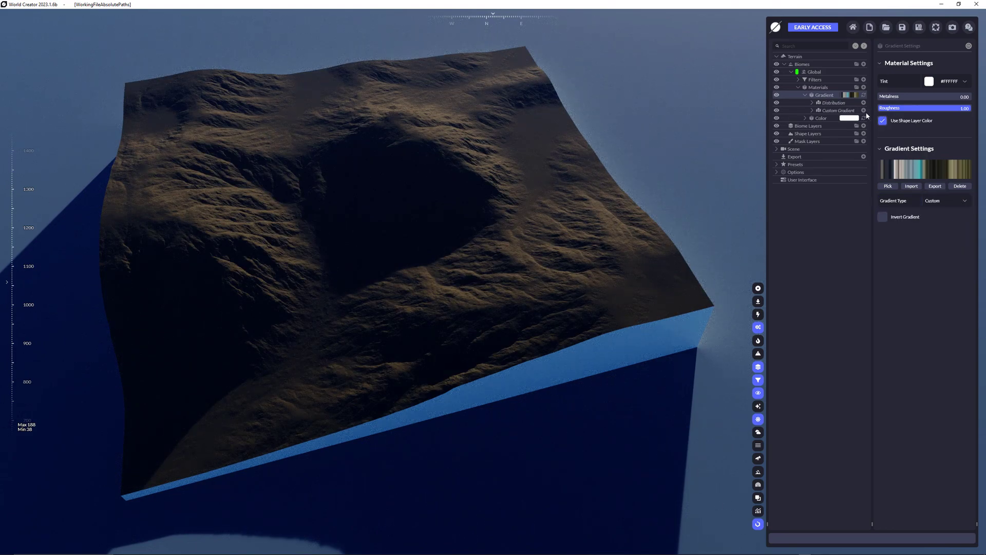
click(841, 112)
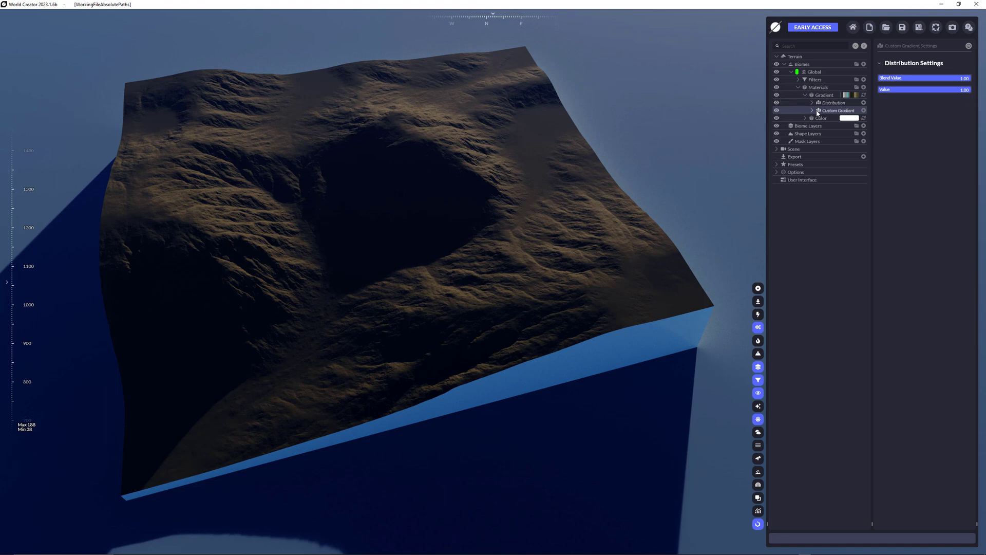
click(864, 111)
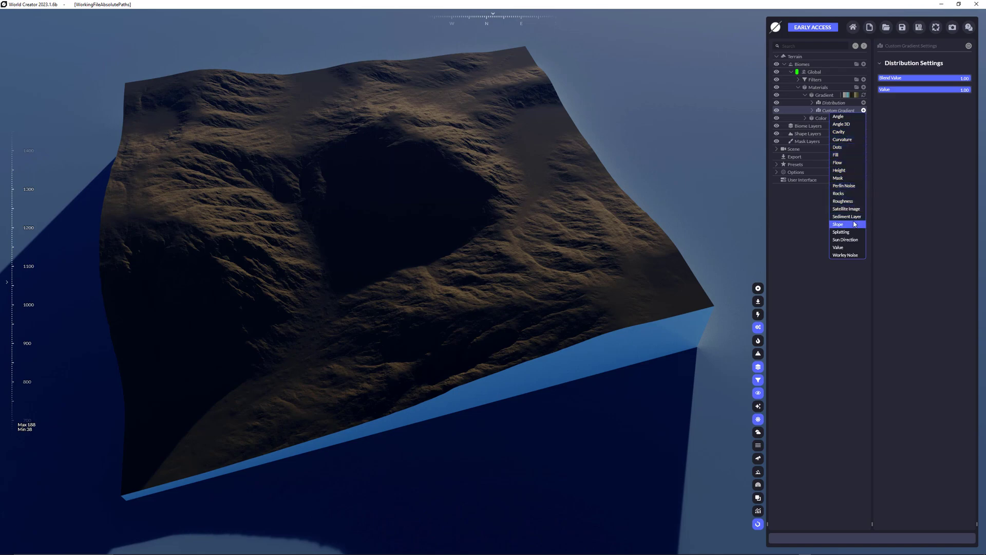
Step: Add a Flow distribution (150 iterations, rain strength 0.10) to the Custom Gradient
click(846, 163)
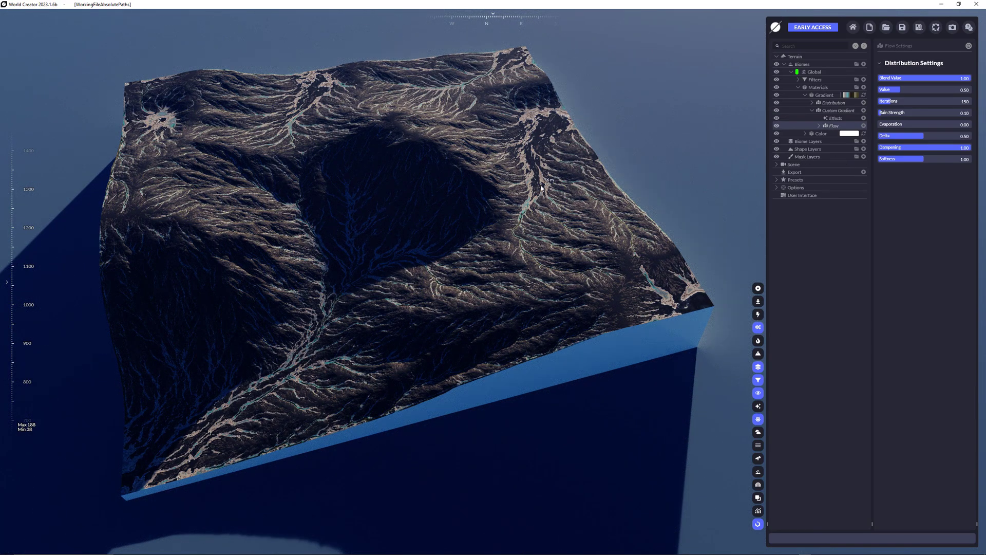
scroll(545, 169, up, 5)
scroll(541, 168, up, 10)
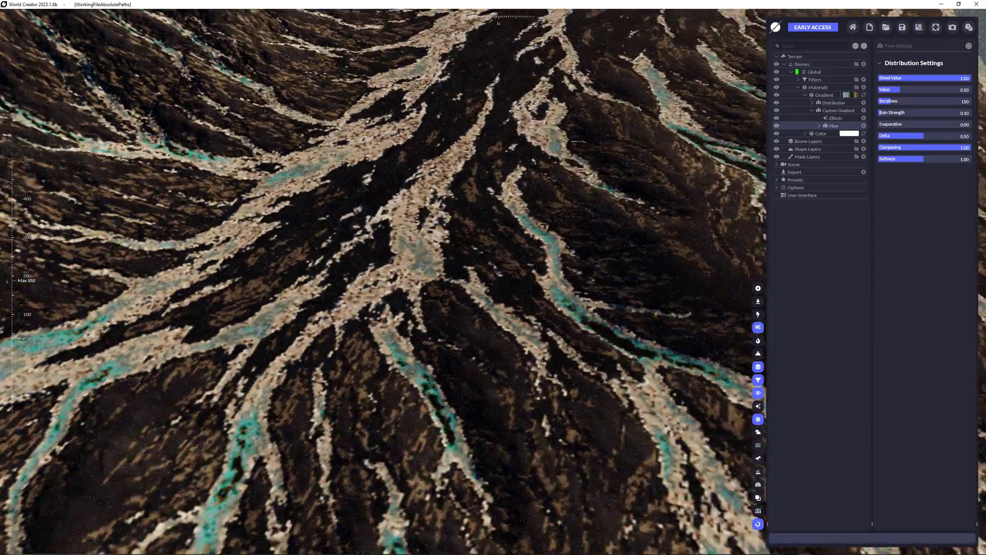
drag(559, 172, 565, 192)
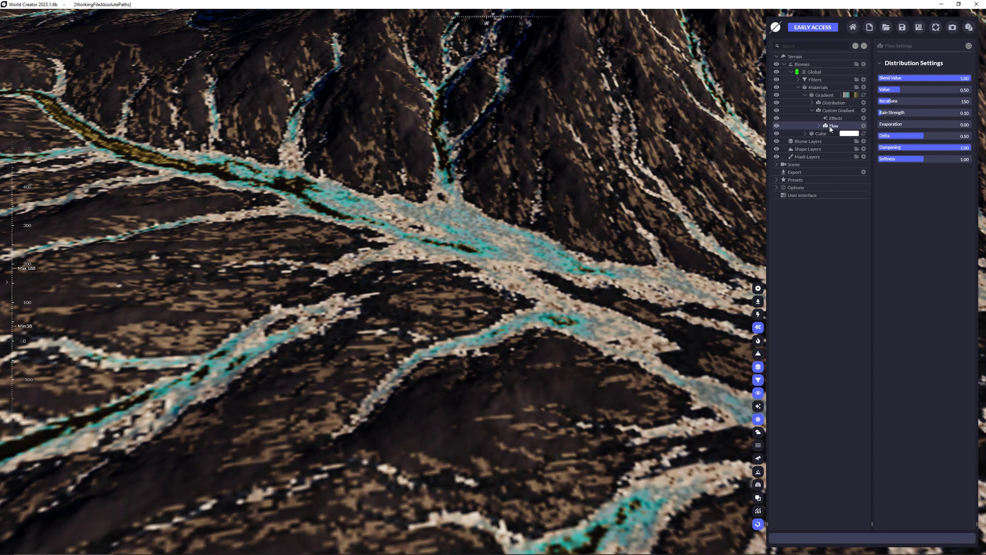
Step: Show the heatmap overlay for the gradient material
click(839, 111)
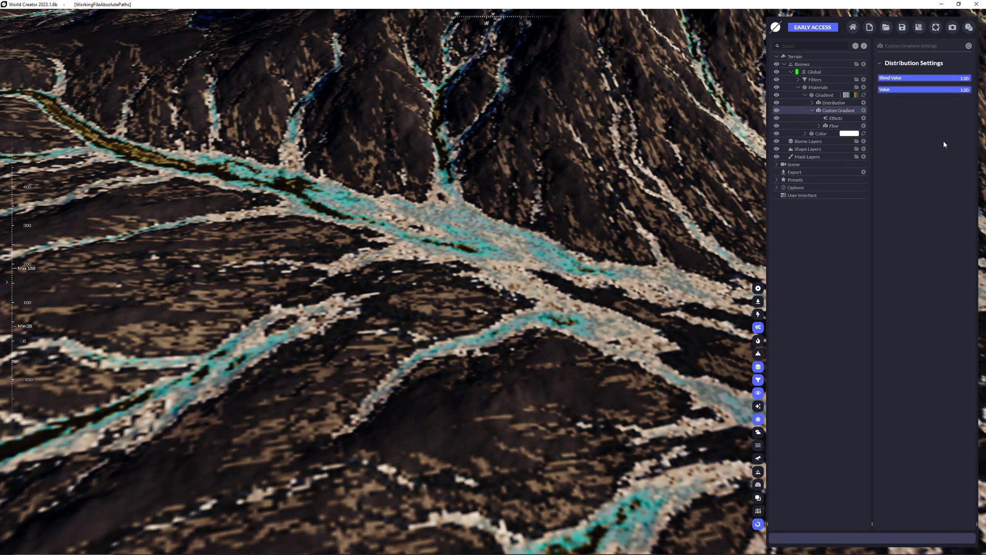
click(824, 95)
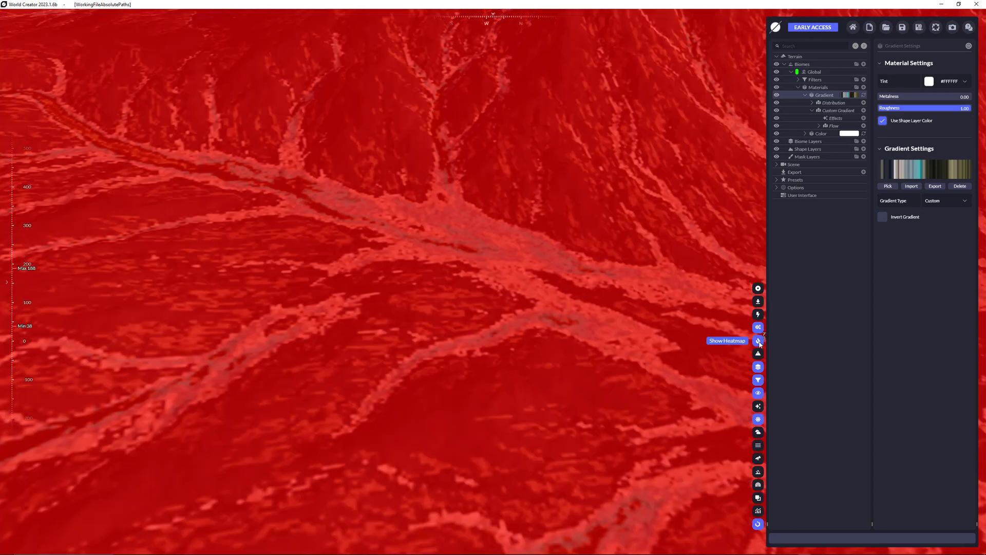
click(759, 341)
Step: Inspect the Flow and Gradient settings while zooming around the pale flow-coloured channels
scroll(571, 243, down, 10)
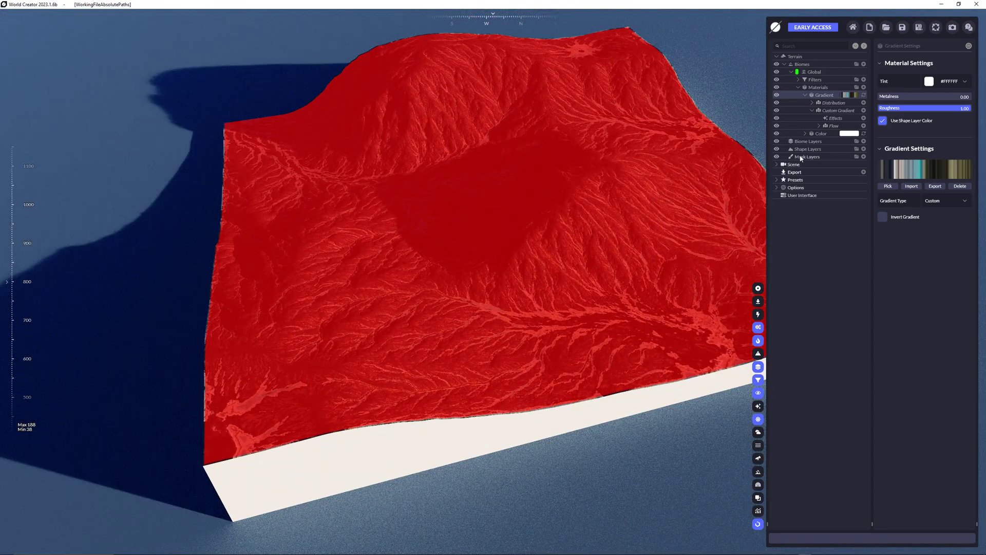
click(833, 126)
scroll(460, 249, up, 10)
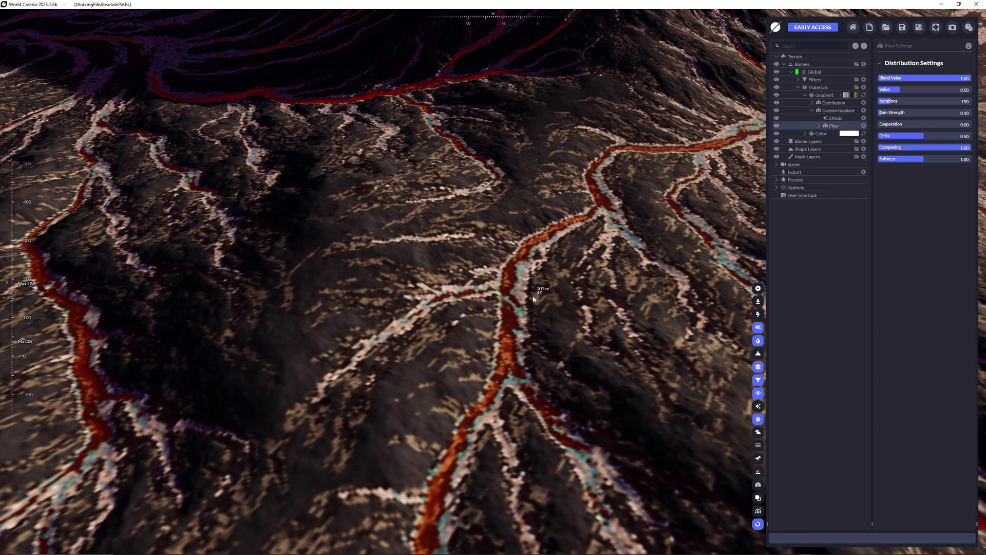
scroll(527, 322, down, 3)
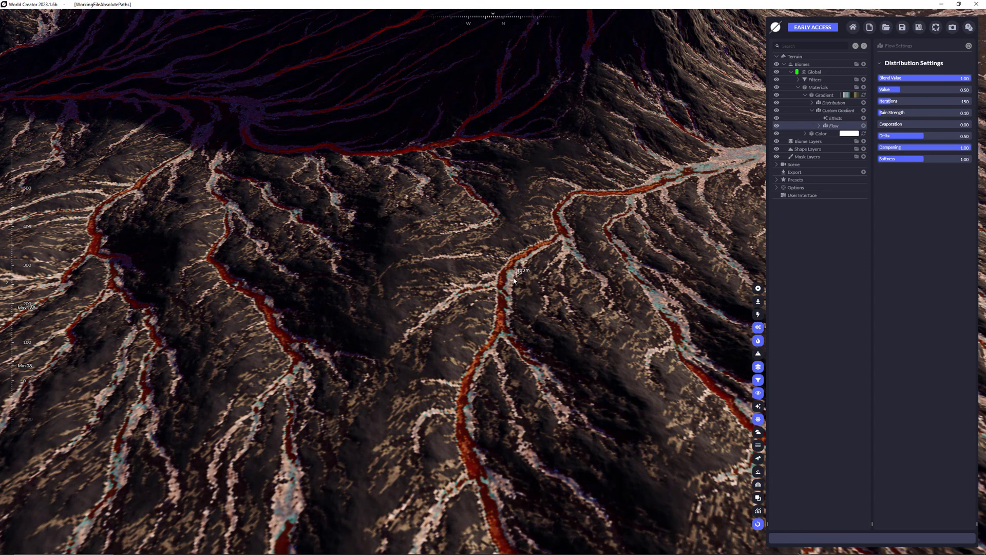
click(824, 95)
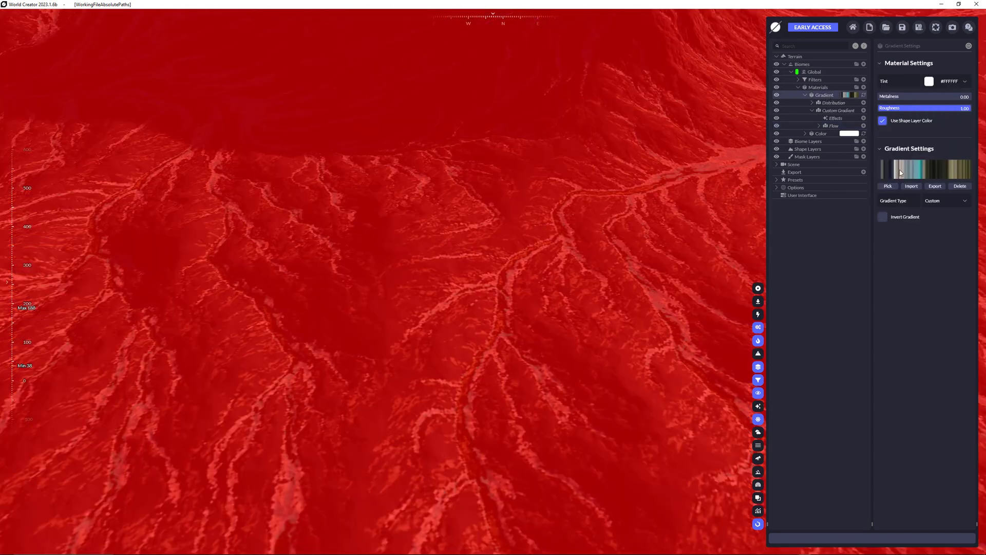
click(833, 126)
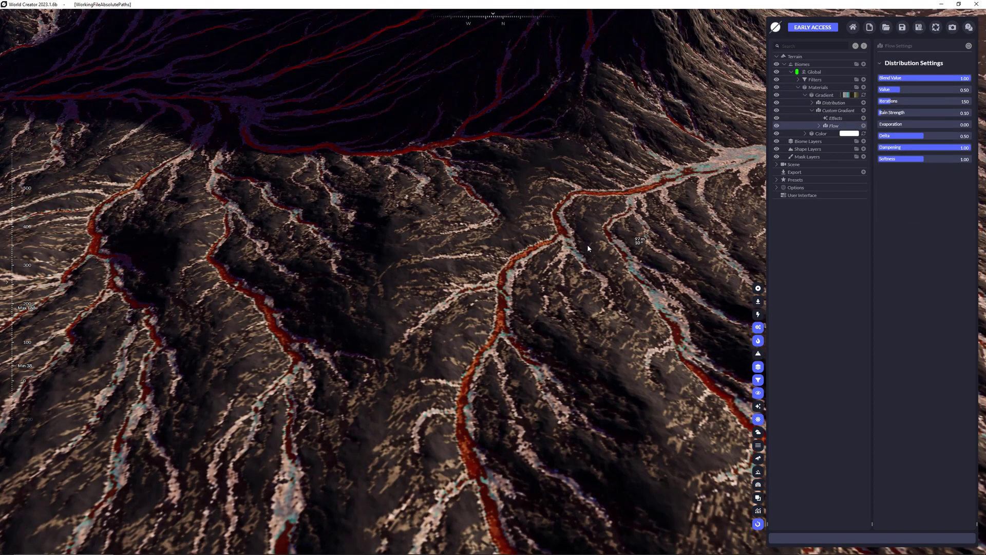
scroll(578, 241, down, 10)
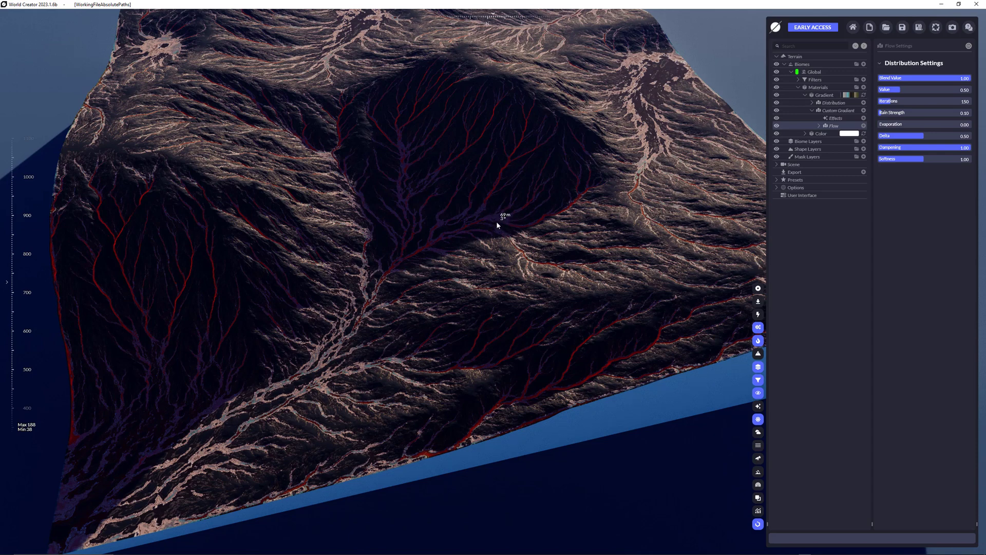
scroll(501, 208, down, 5)
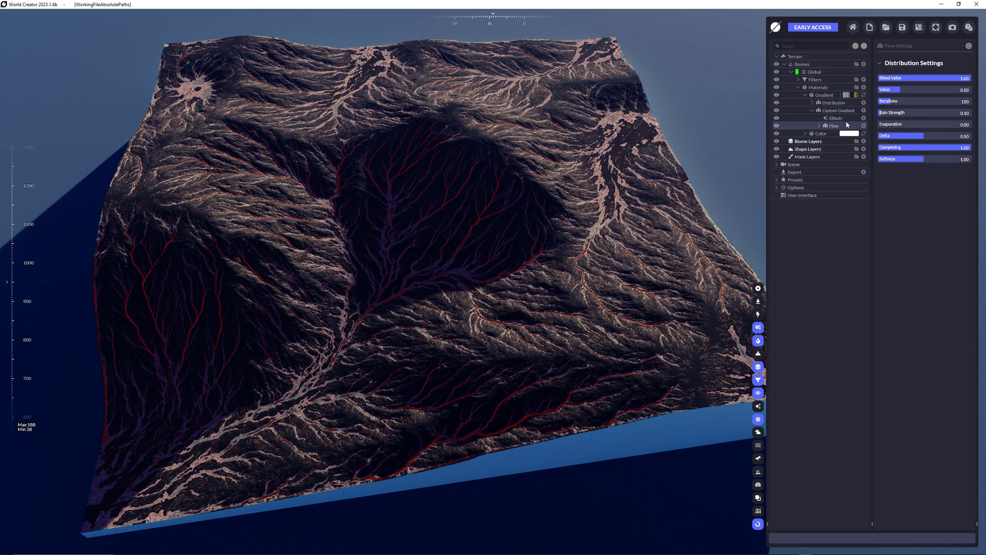
Step: Hide the heatmap, delete the Gradient material, and add an empty Texture material above Color
click(758, 341)
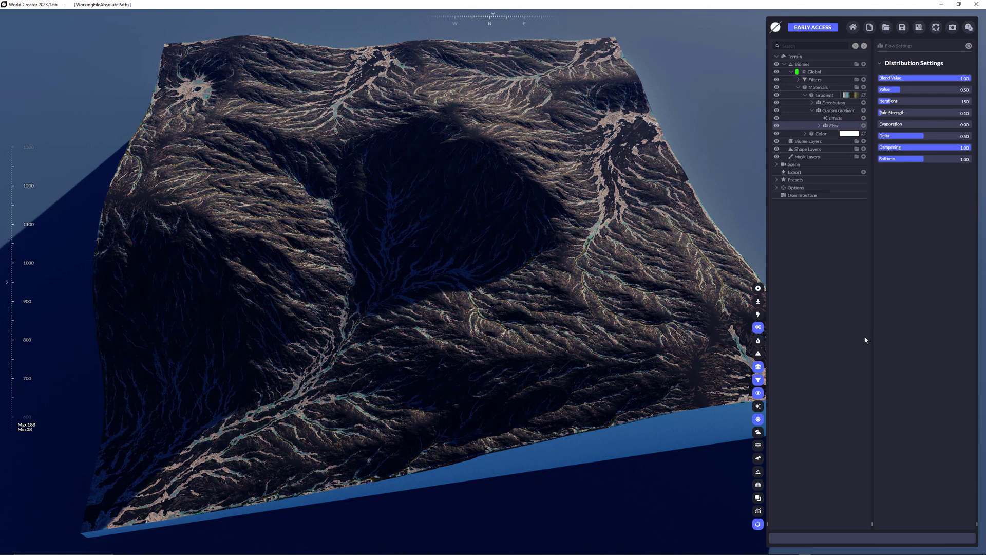
click(835, 96)
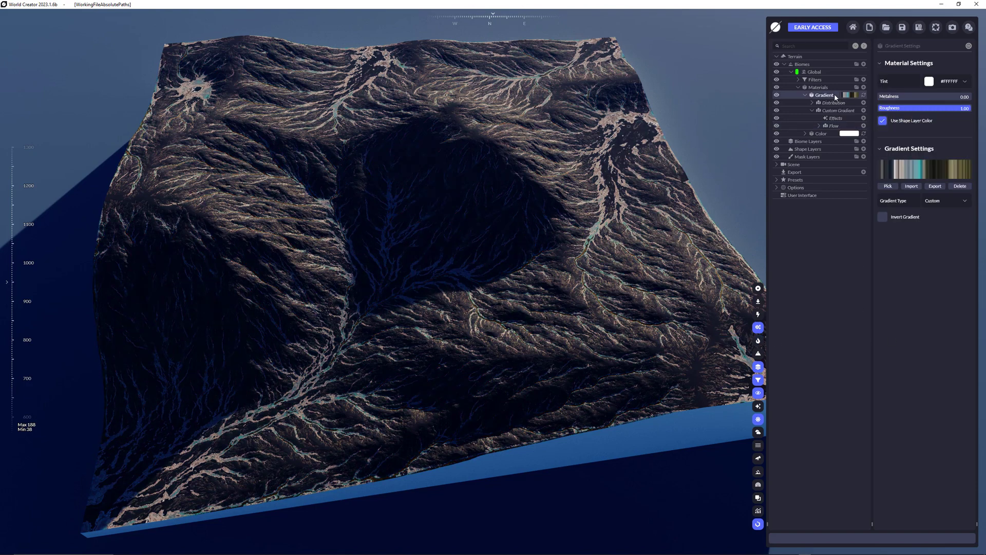
click(866, 94)
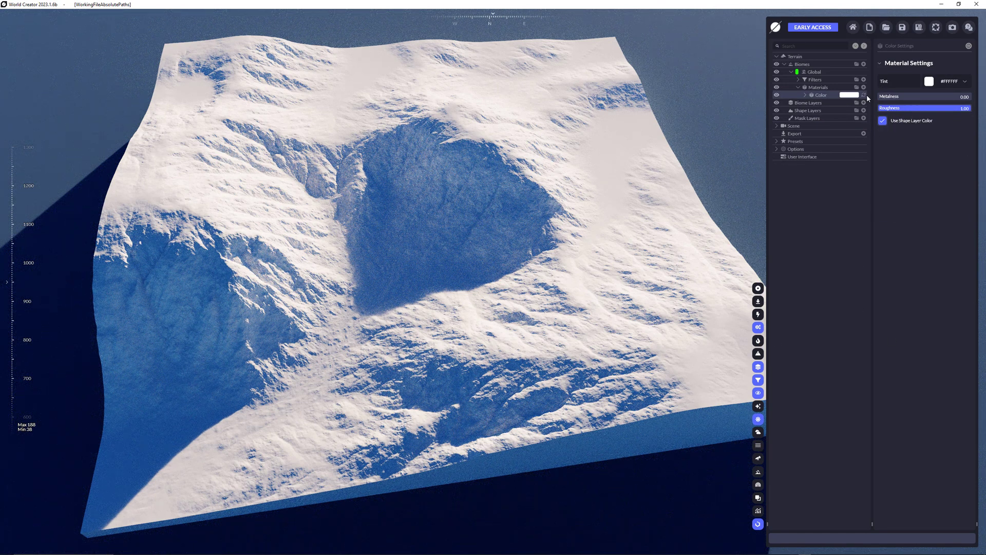
click(864, 88)
click(850, 117)
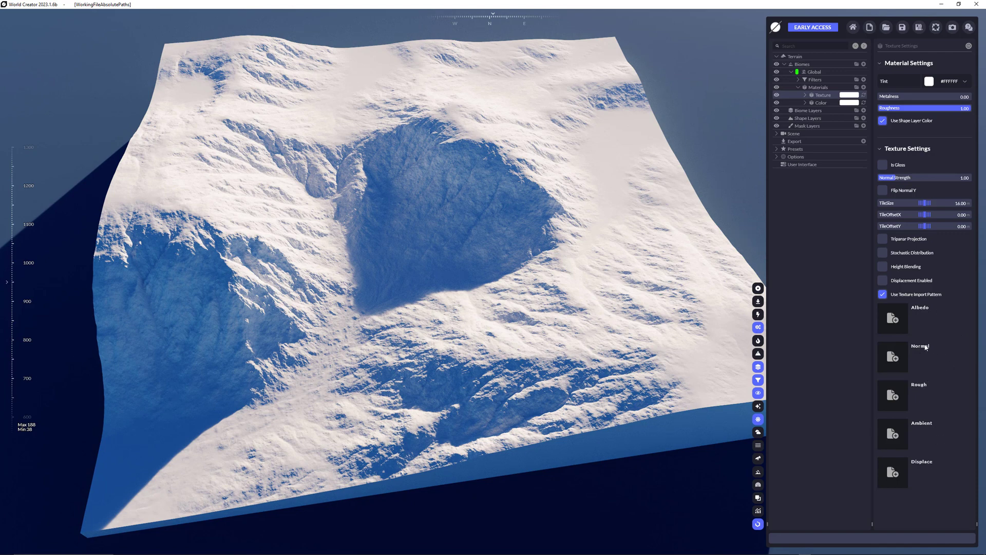
Step: Load FORESTFLOOR-05_Color_2k.jpg into the Albedo slot and raise TileSize to about 162
click(895, 323)
drag(351, 107, 437, 117)
double_click(401, 177)
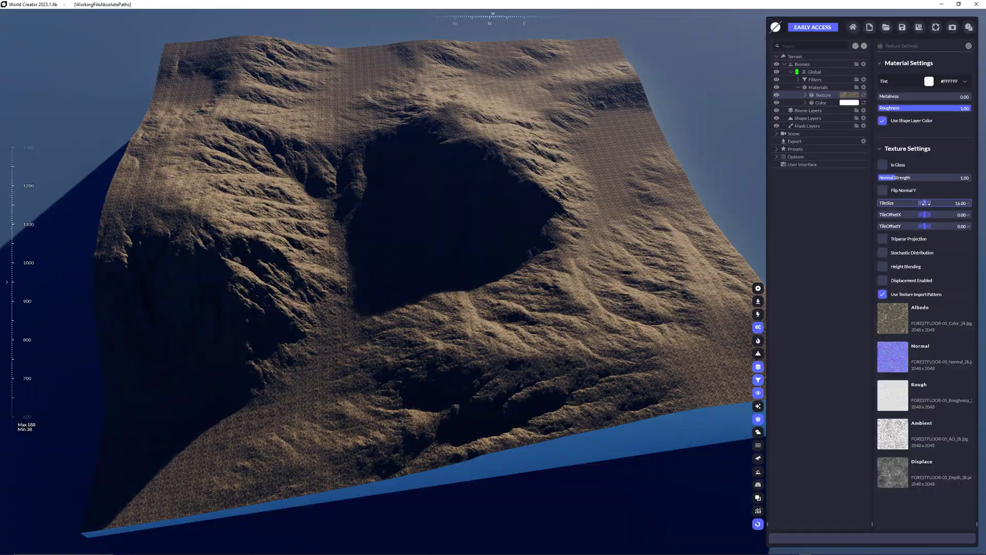
drag(924, 203, 925, 203)
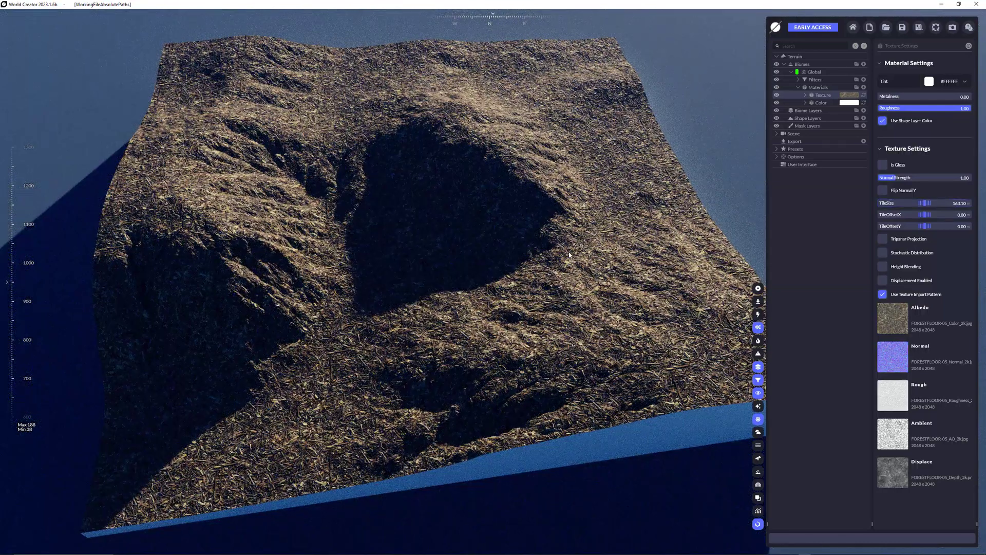
Step: Add a Slope distribution to the FORESTFLOOR-05 Texture material
click(806, 95)
click(864, 102)
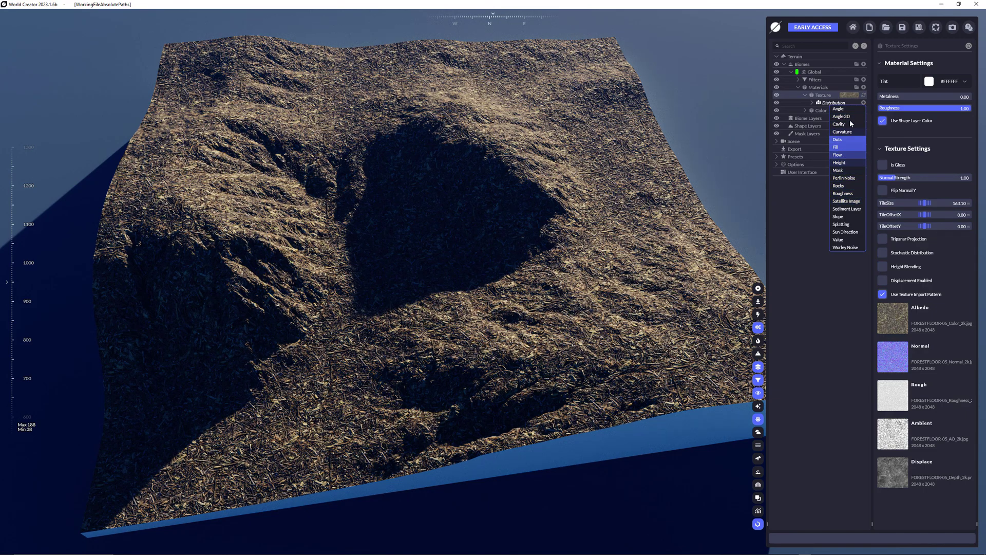
click(839, 217)
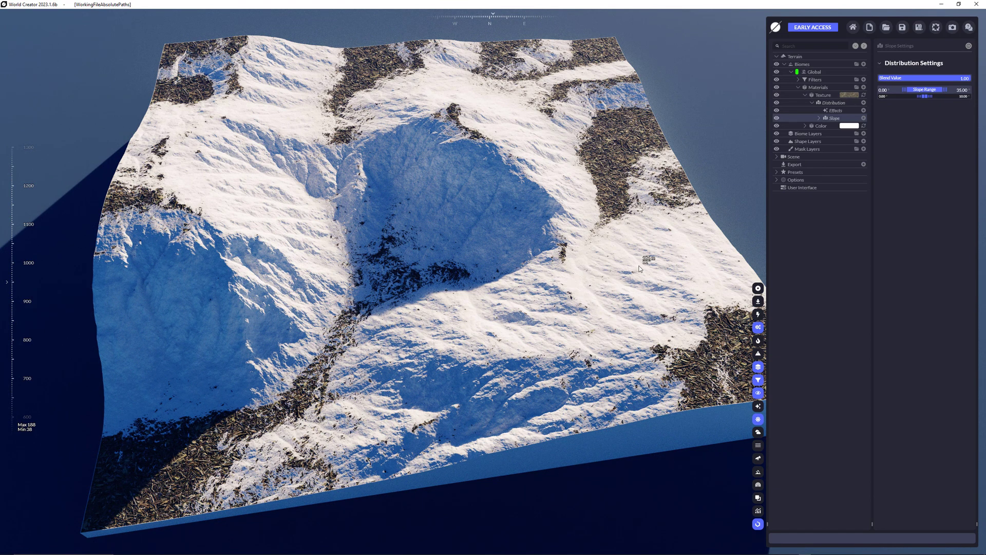
Step: Delete the Texture material layer, leaving only the white Color material
click(826, 95)
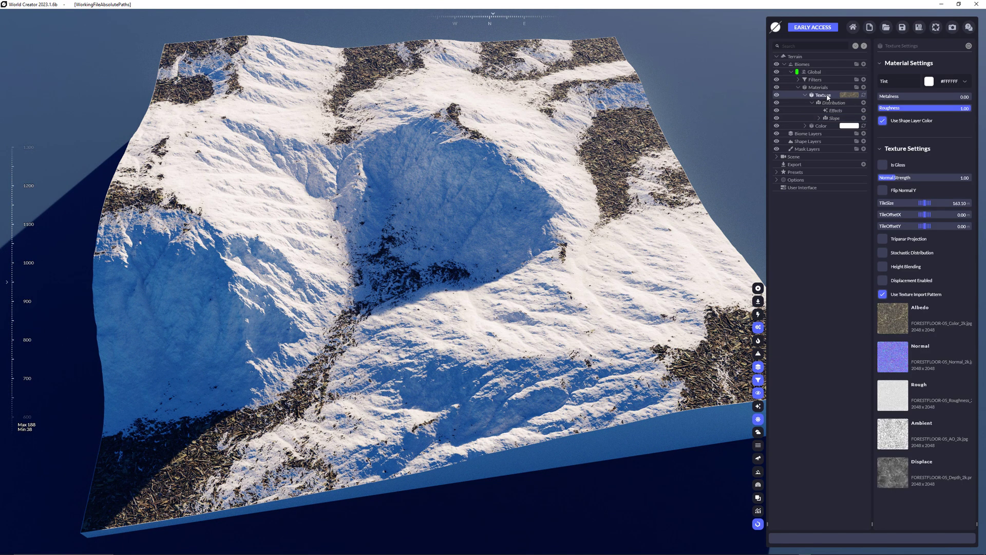
key(Delete)
click(864, 88)
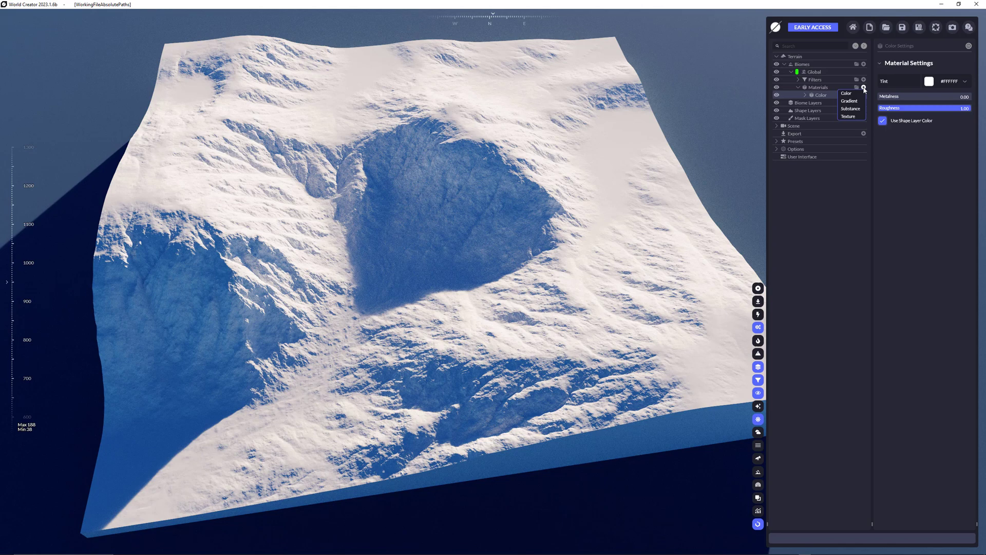
Step: Add a Substance material from FORESTFLOOR-05_2k.sbsar and raise its TileSize to 220.80
click(858, 108)
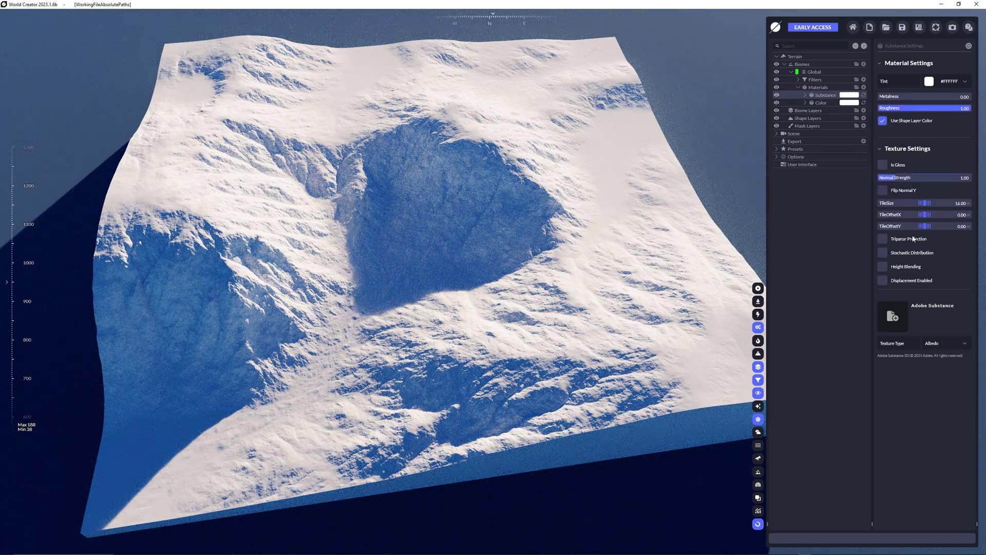
click(894, 319)
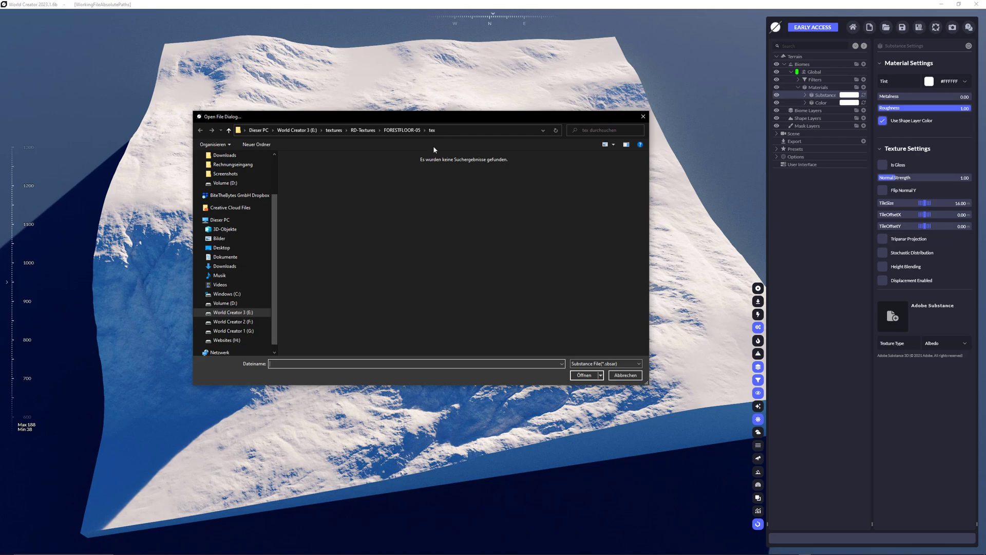
click(403, 130)
click(393, 178)
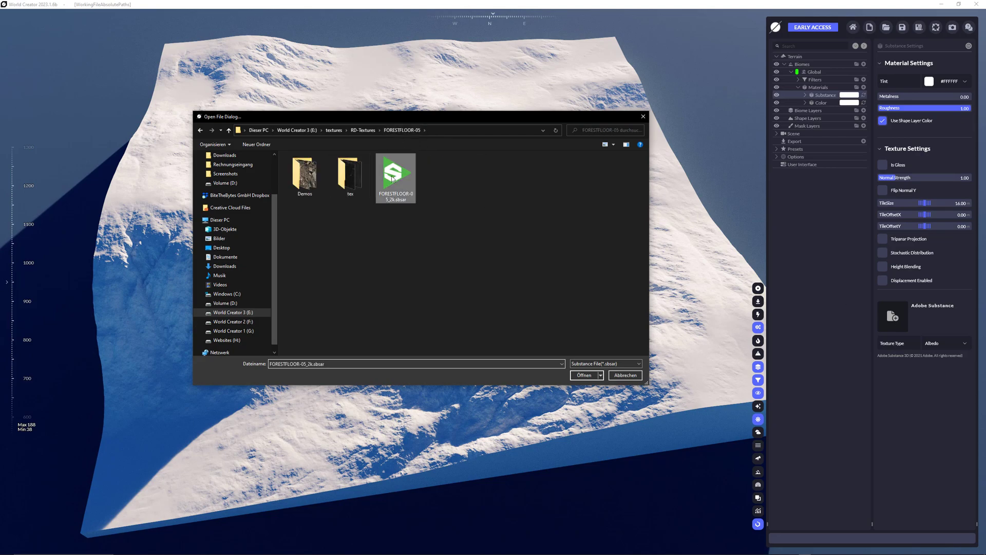
double_click(393, 178)
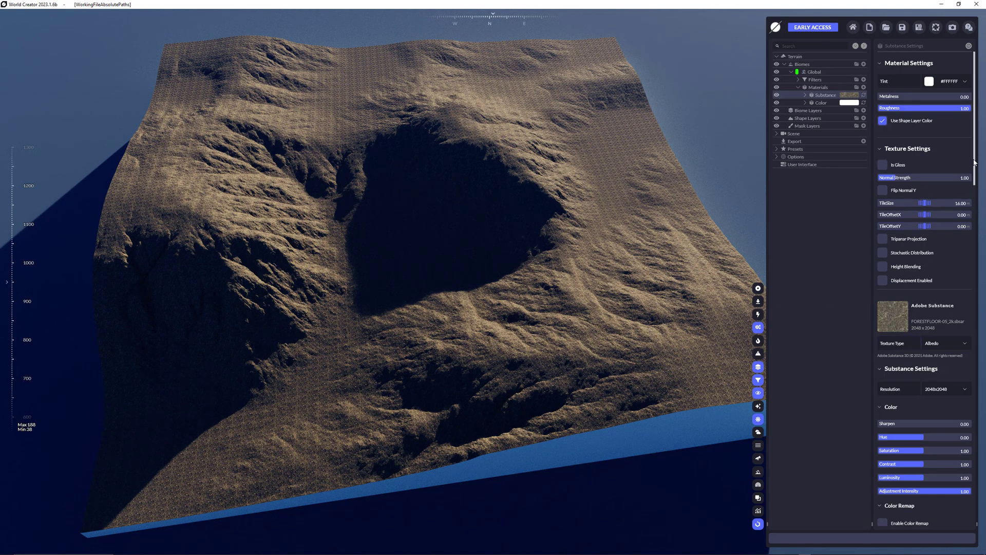
drag(924, 203, 968, 356)
Step: Enable Water in the Substance material and inspect the wet, glossy forest floor up close
scroll(884, 252, down, 2)
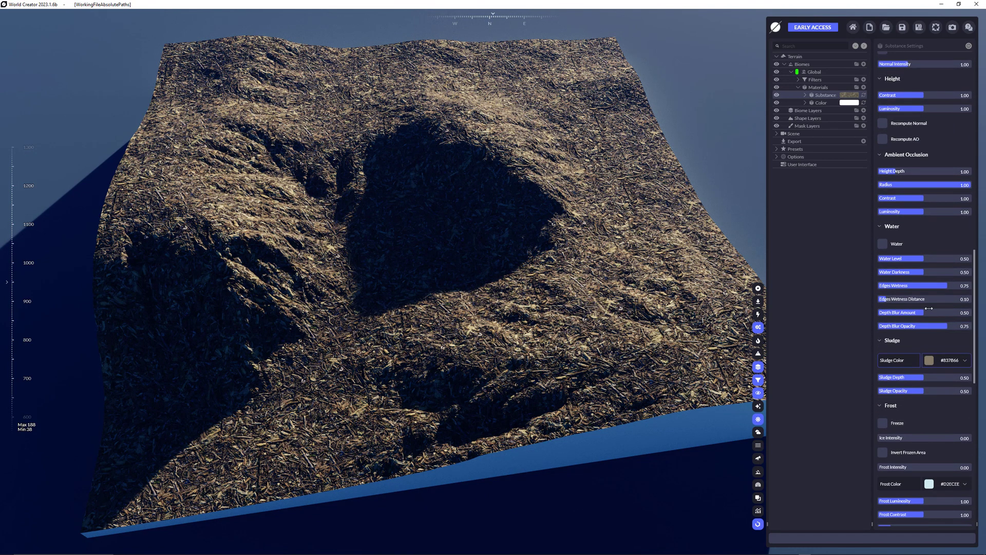
click(882, 245)
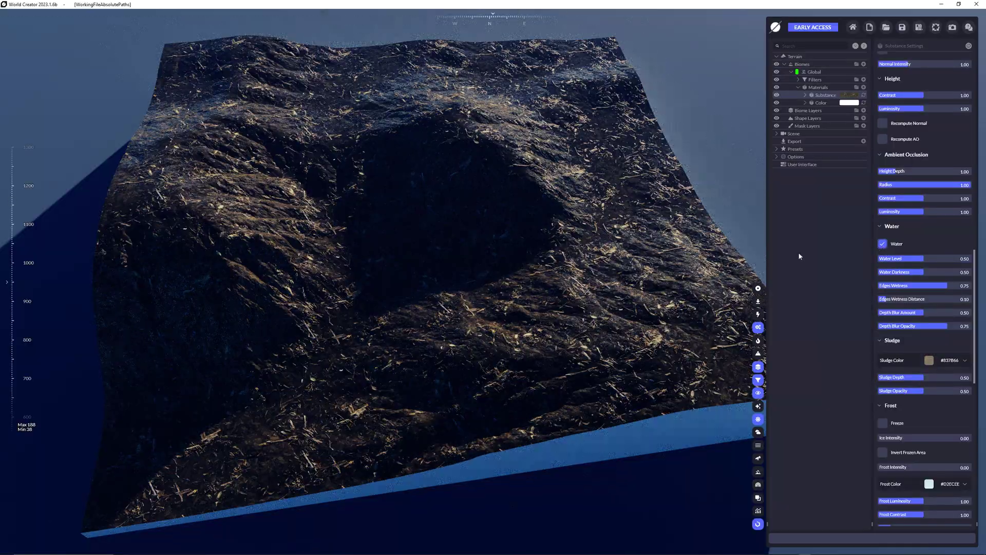
scroll(566, 128, up, 5)
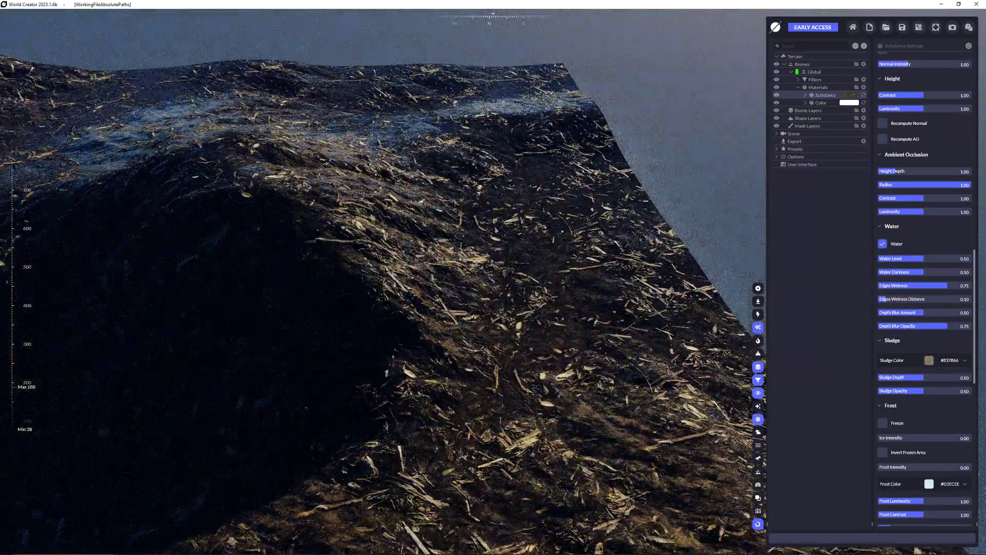
scroll(574, 215, up, 6)
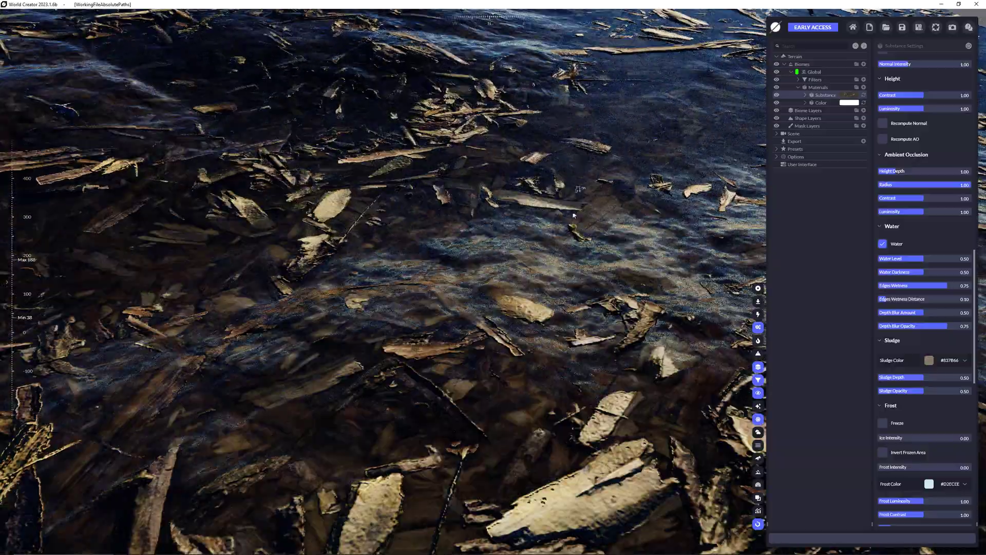
drag(574, 215, 463, 107)
scroll(531, 296, down, 10)
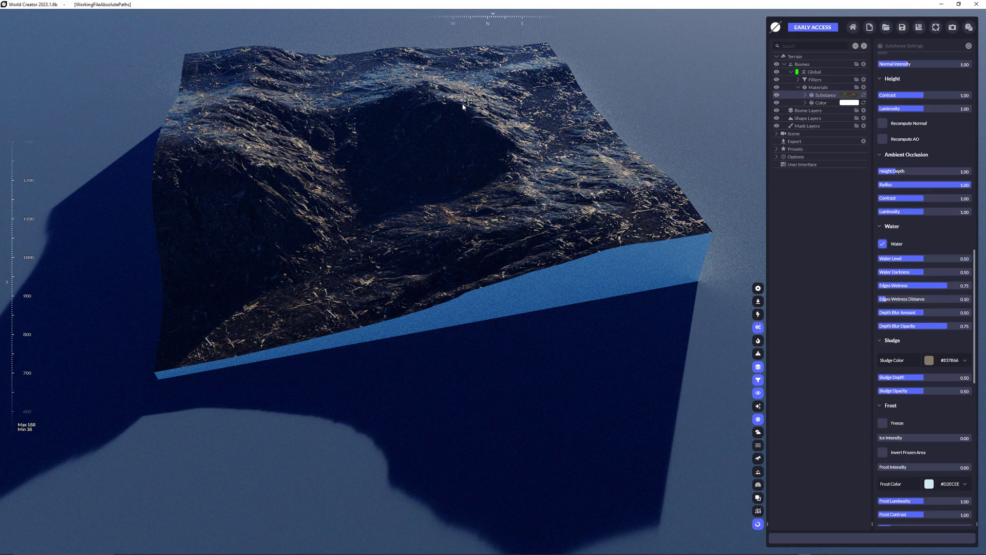
scroll(459, 156, up, 5)
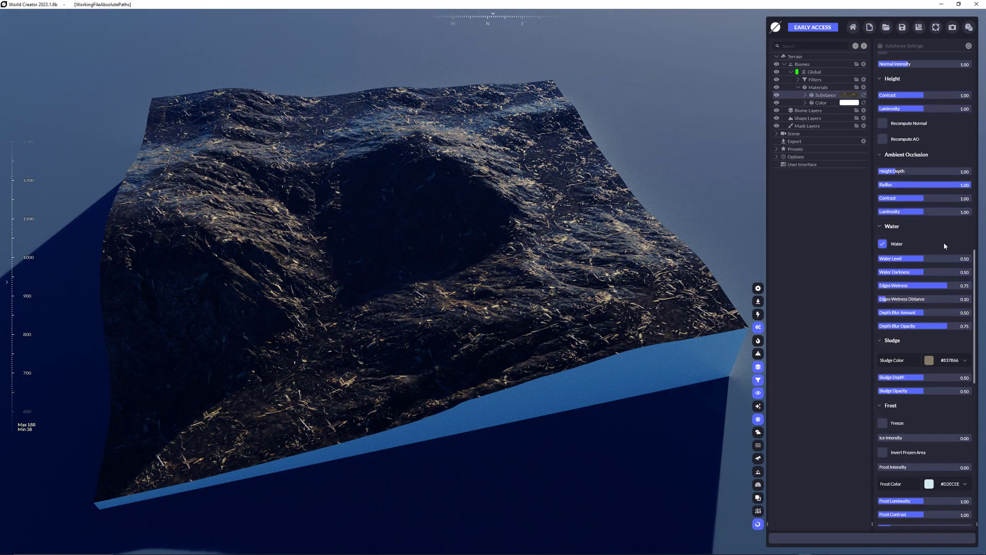
scroll(955, 231, up, 5)
scroll(950, 224, up, 5)
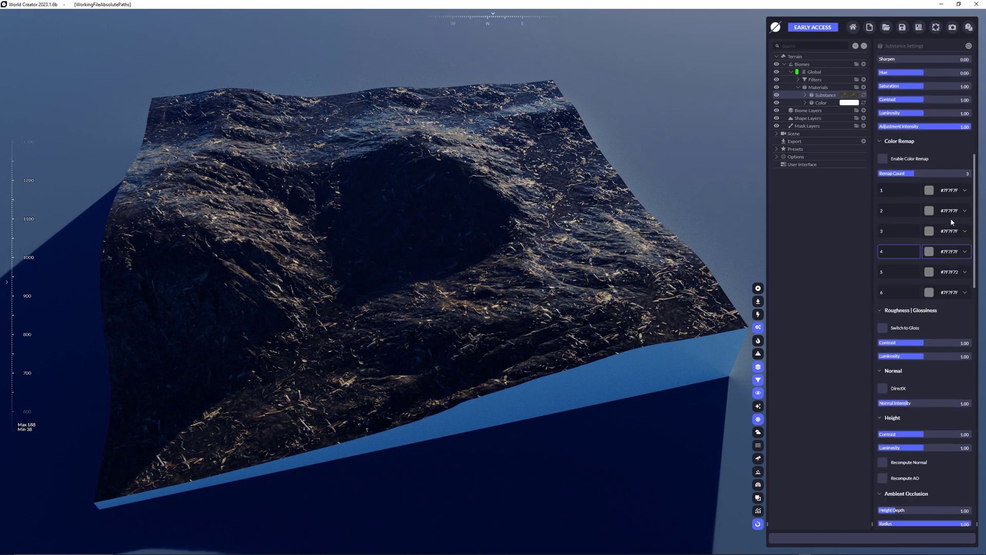
scroll(957, 205, up, 4)
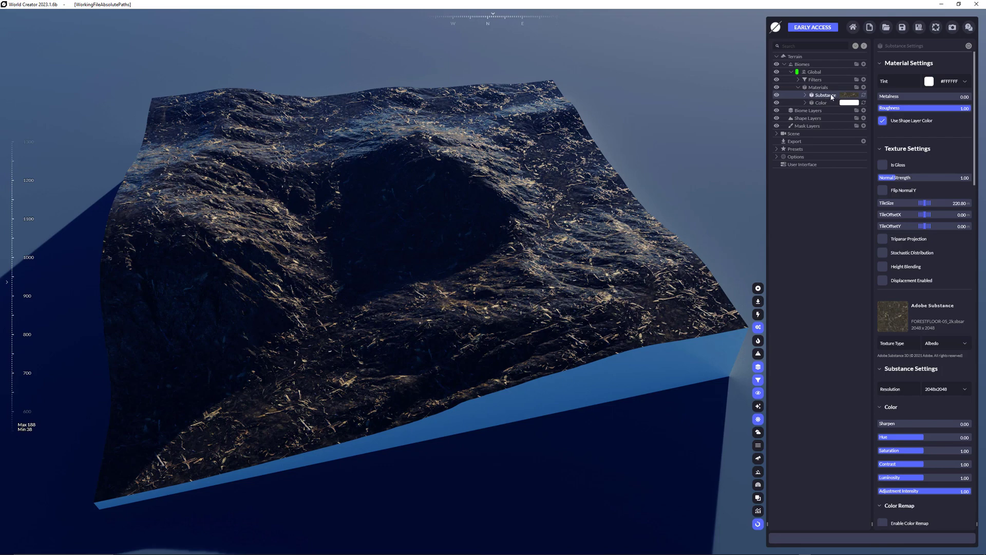
Step: Delete the FORESTFLOOR-05 Substance layer and the Erosion - Wide Flows filter from the outliner
drag(832, 96, 728, 96)
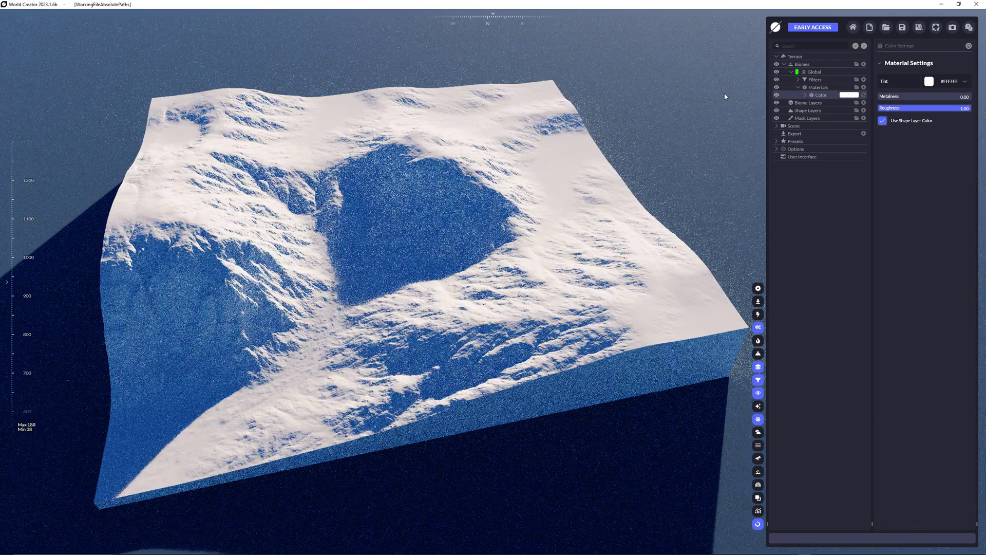
click(798, 80)
drag(838, 90, 720, 89)
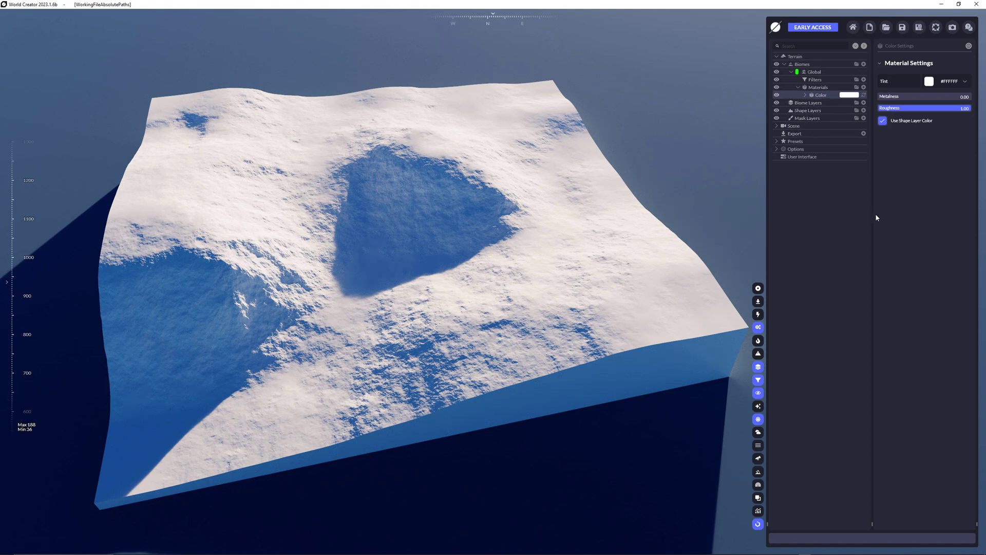
middle_drag(543, 198, 537, 195)
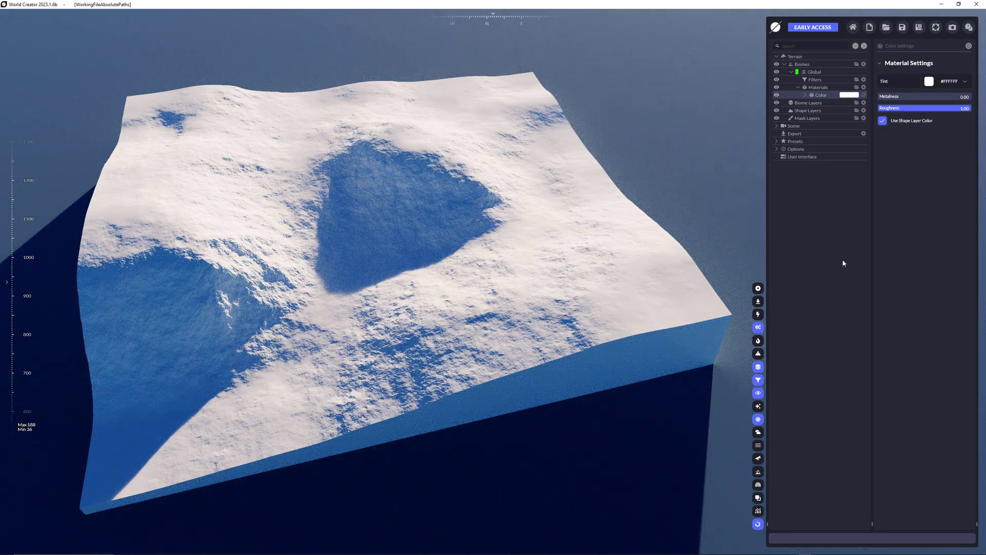